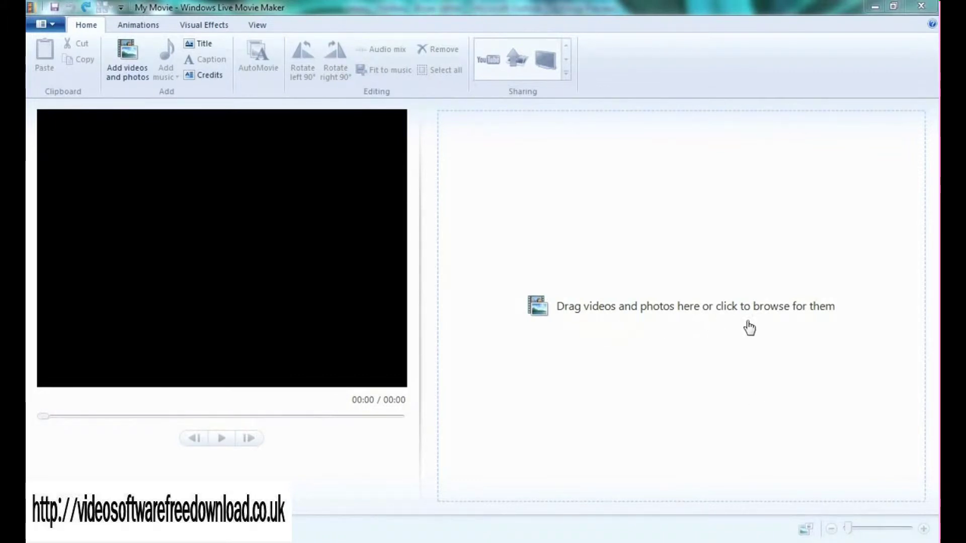
# Add every photo from the A Year in the Life Photo Selects folder, making a 04:15 movie
pyautogui.click(650, 350)
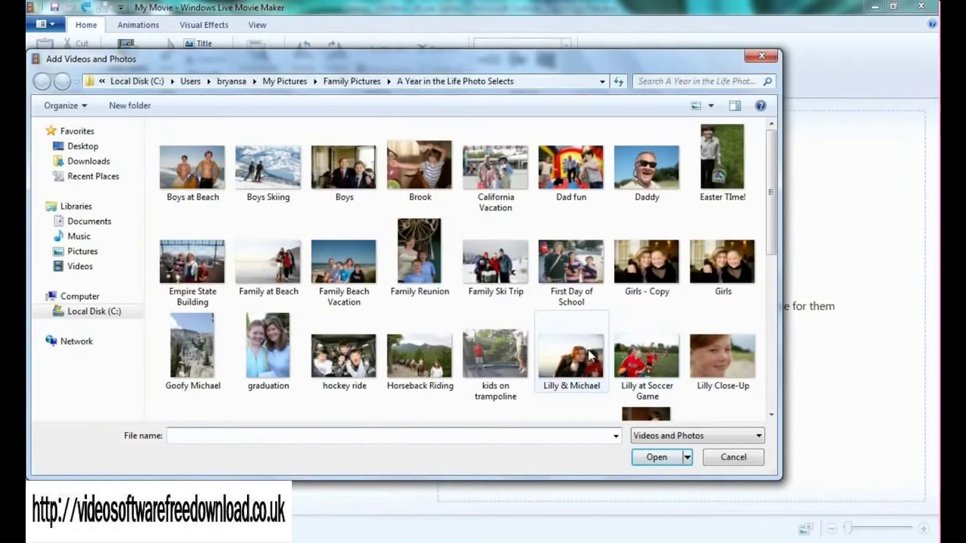
pyautogui.click(587, 349)
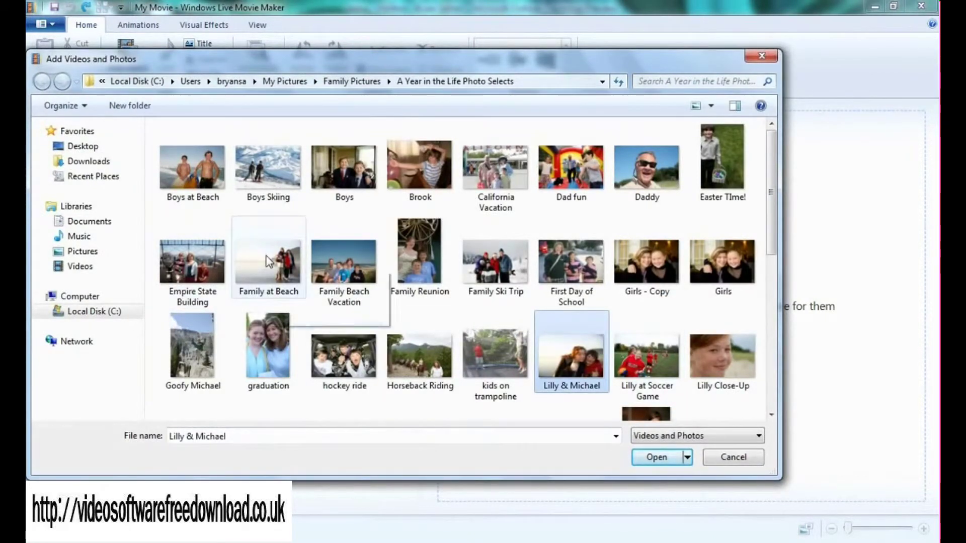
pyautogui.hotkey('ctrl', 'a')
pyautogui.click(641, 464)
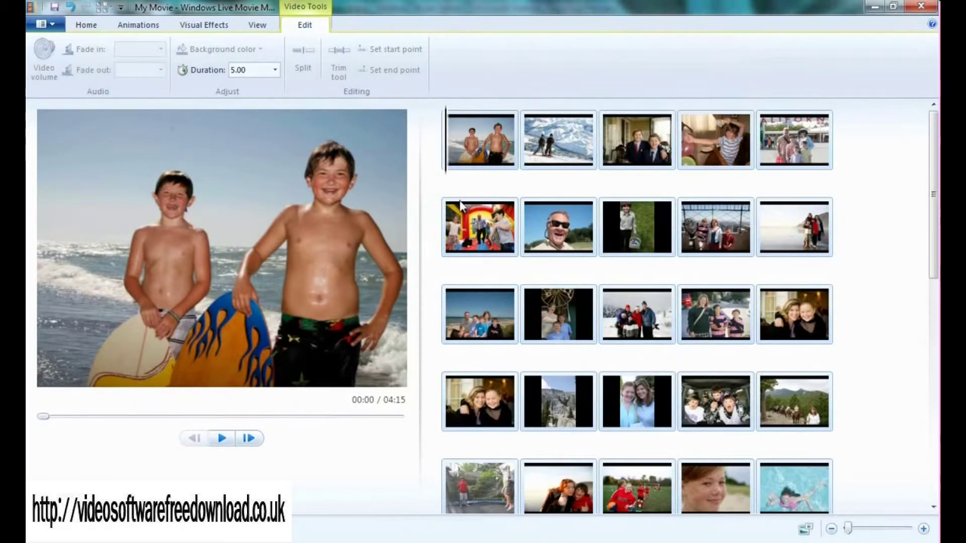
pyautogui.moveTo(448, 181); pyautogui.dragTo(697, 176)
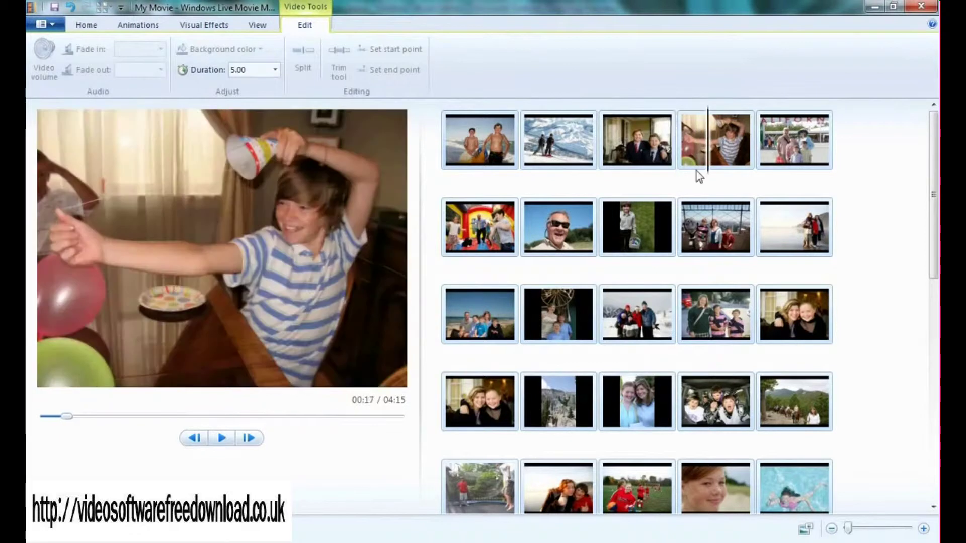
pyautogui.click(92, 25)
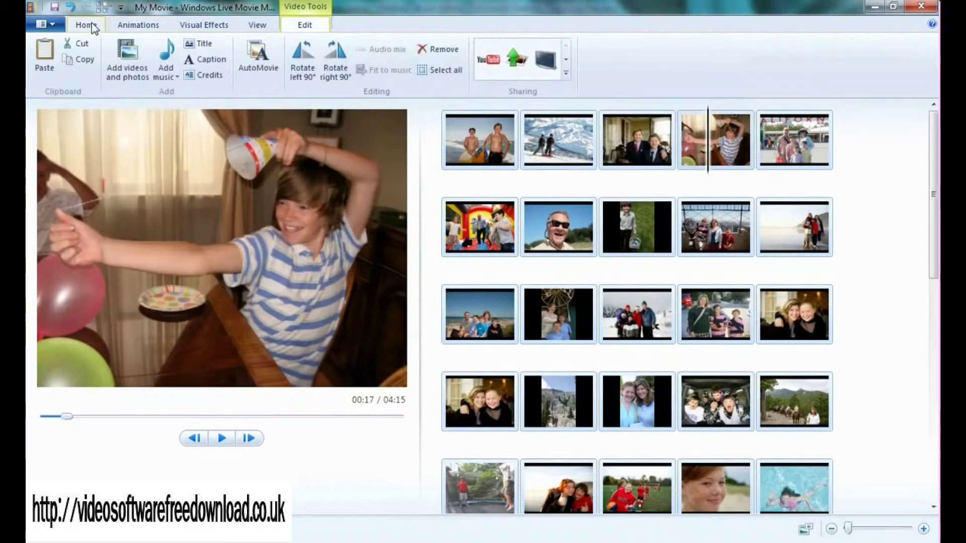
pyautogui.click(138, 25)
pyautogui.click(227, 27)
pyautogui.click(259, 25)
pyautogui.click(297, 27)
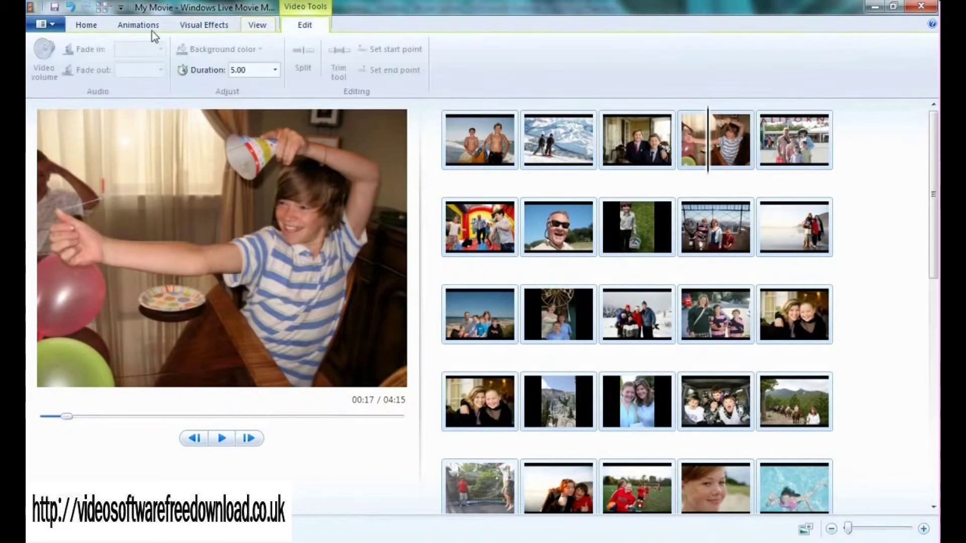
pyautogui.click(93, 31)
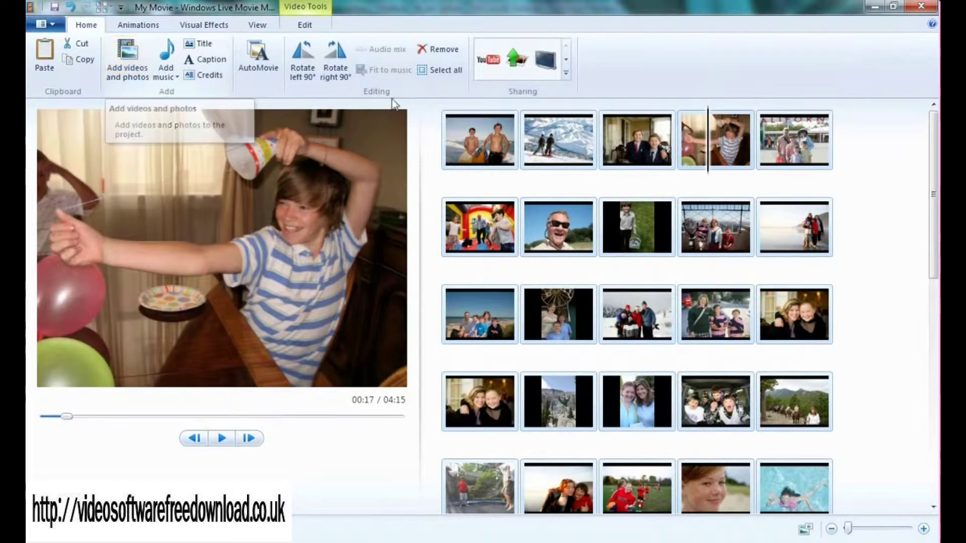
# Insert the Skate video from A Year in the Life WMVs after the snowy family photo and preview it
pyautogui.click(639, 312)
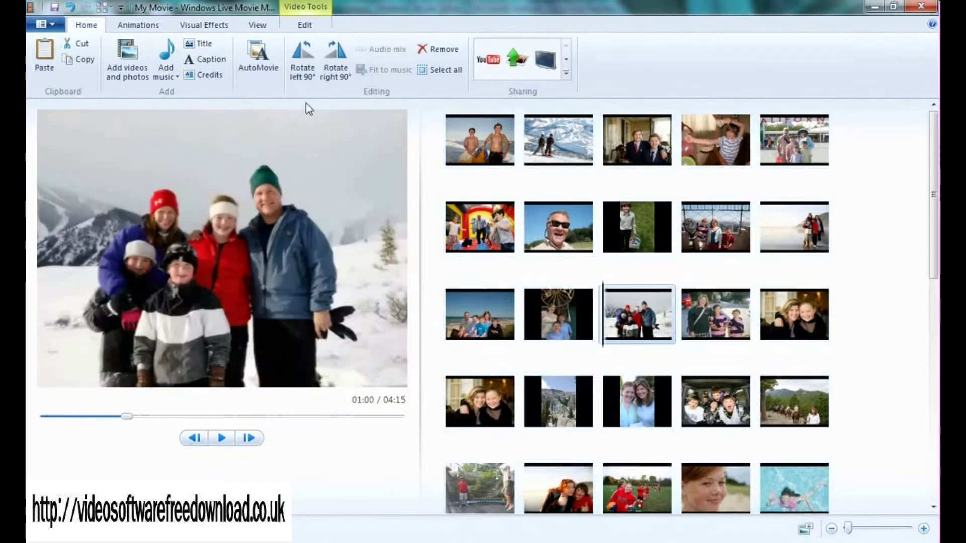
pyautogui.click(131, 56)
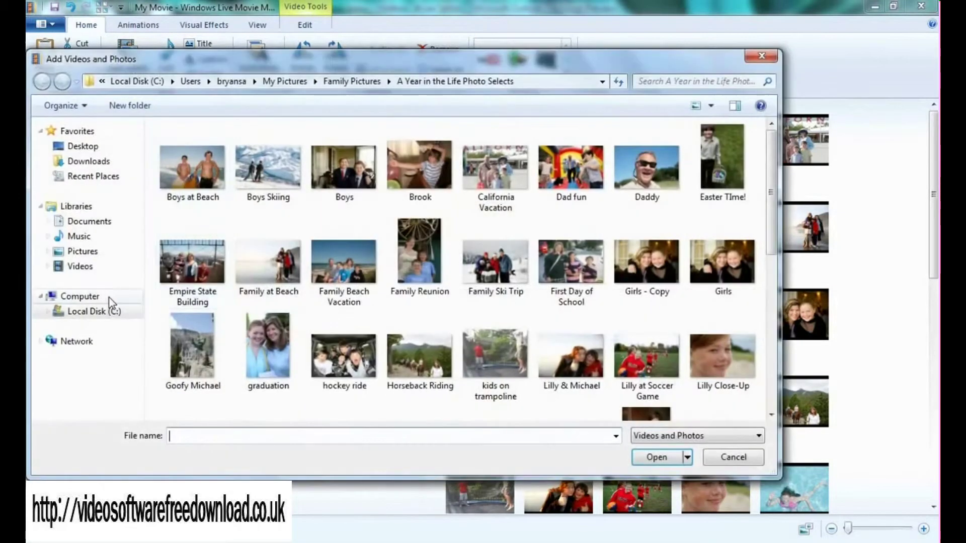
pyautogui.click(94, 271)
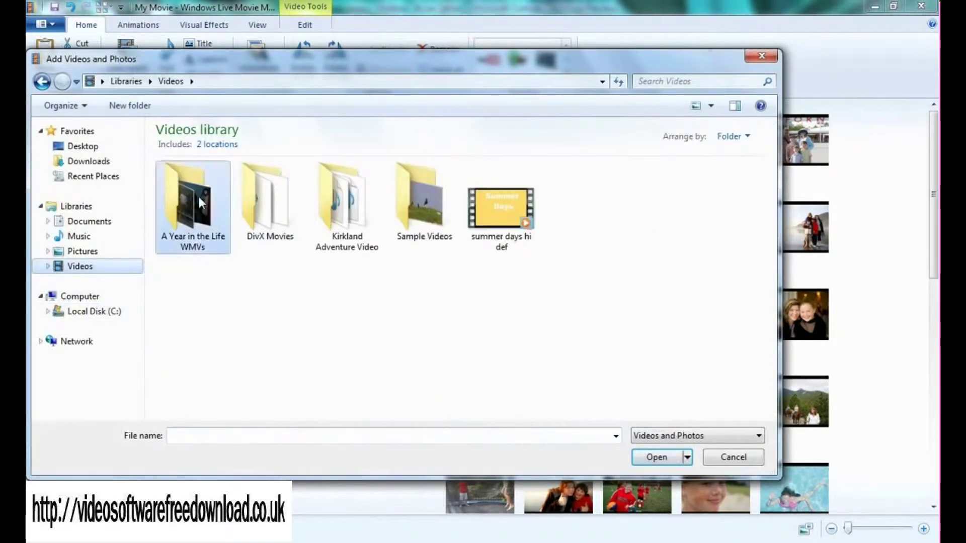
pyautogui.doubleClick(198, 195)
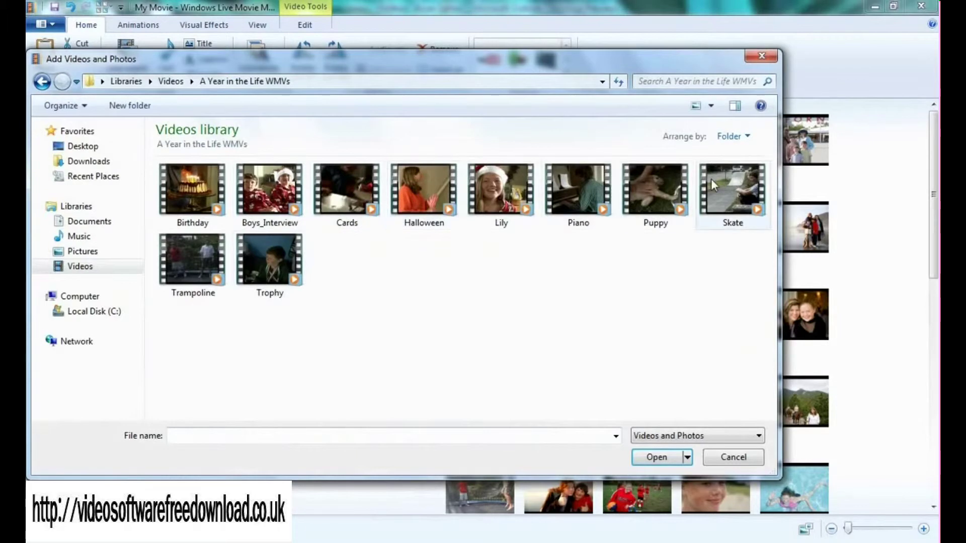
pyautogui.doubleClick(710, 179)
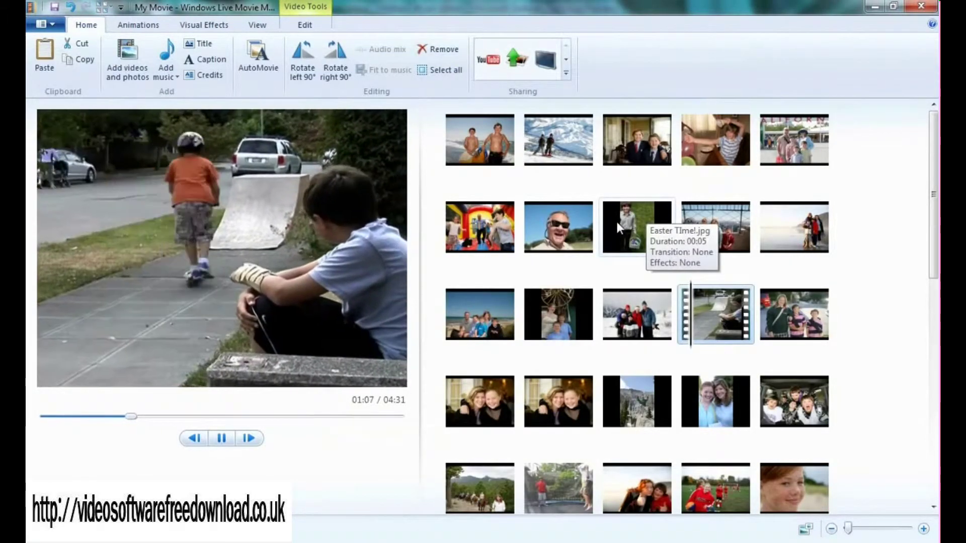
pyautogui.press('space')
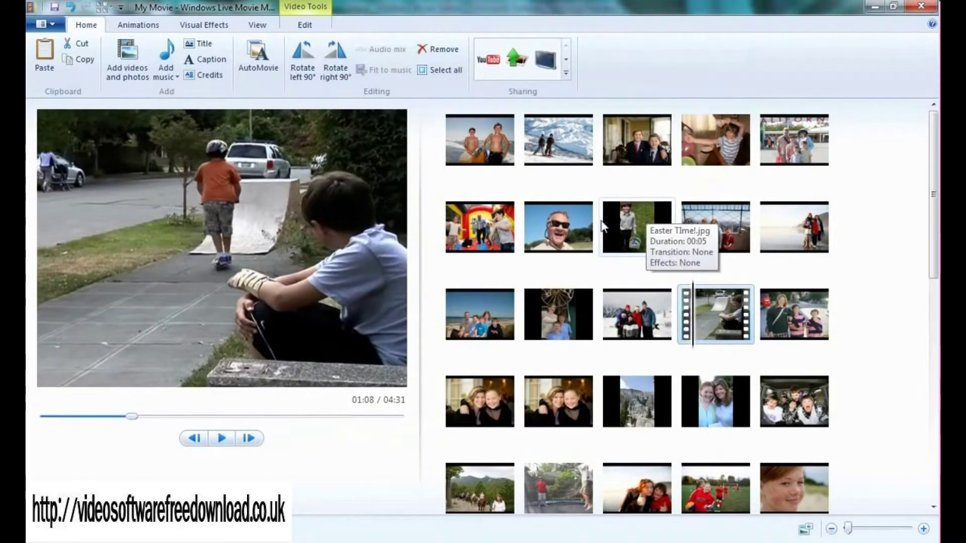
# Add Sand Castles at the current point and drag it to start at the sunglasses photo
pyautogui.click(174, 50)
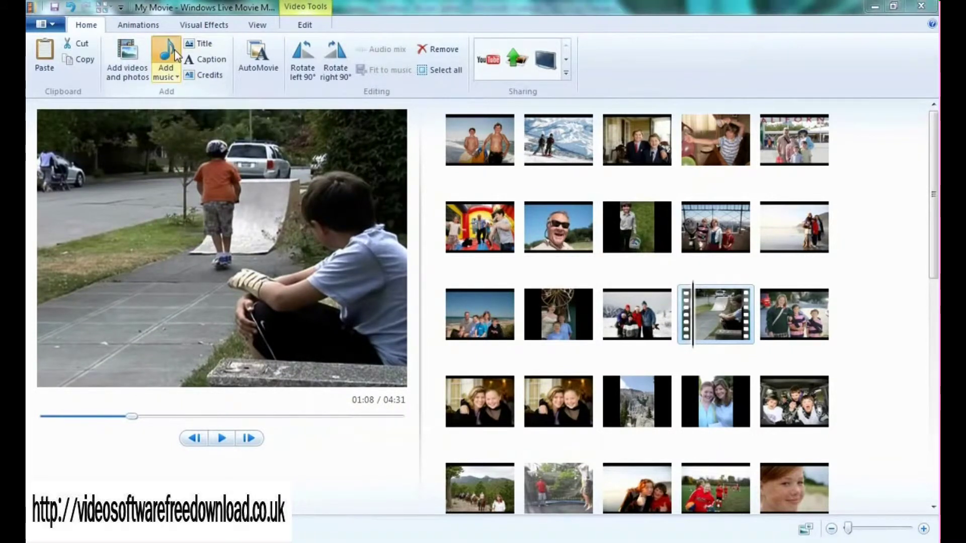
pyautogui.doubleClick(211, 176)
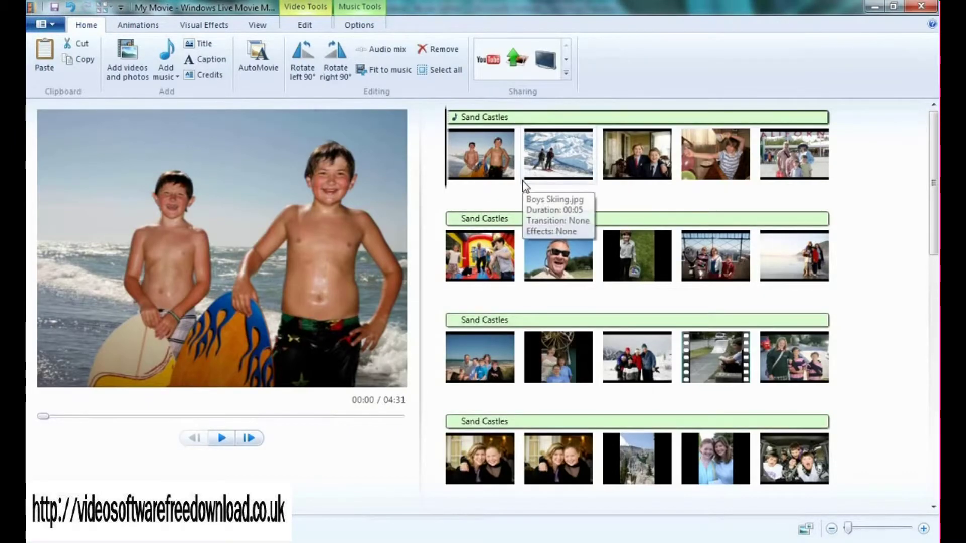
pyautogui.hotkey('ctrl', 'z')
pyautogui.click(178, 78)
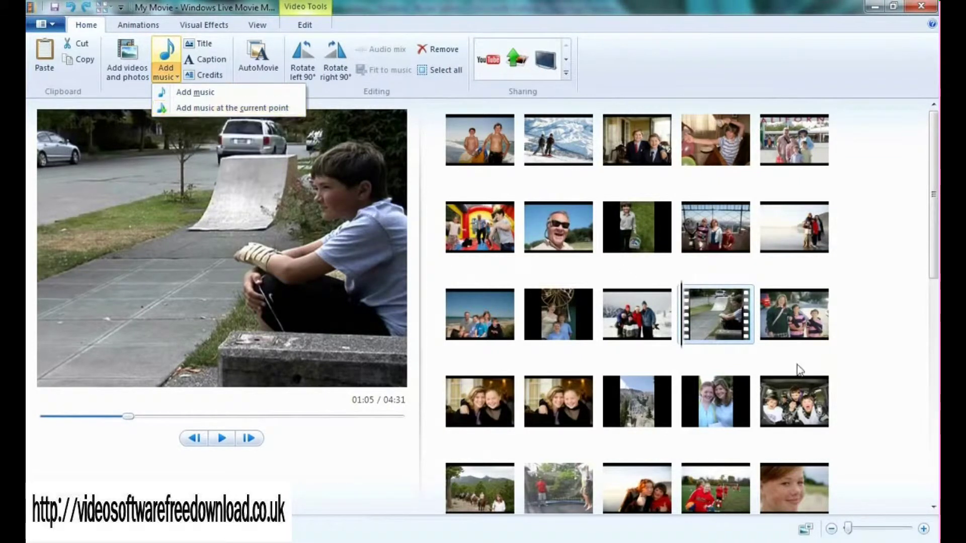
pyautogui.click(182, 107)
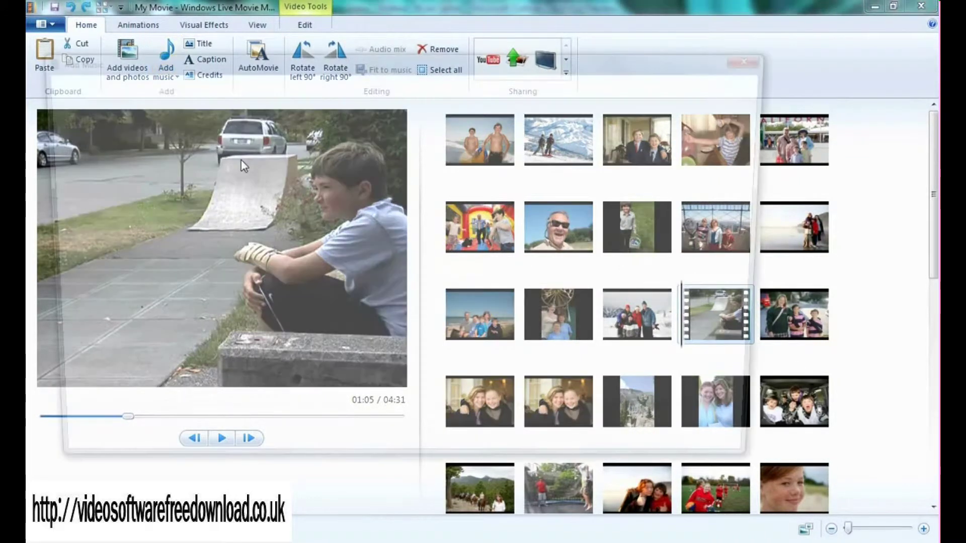
pyautogui.doubleClick(173, 178)
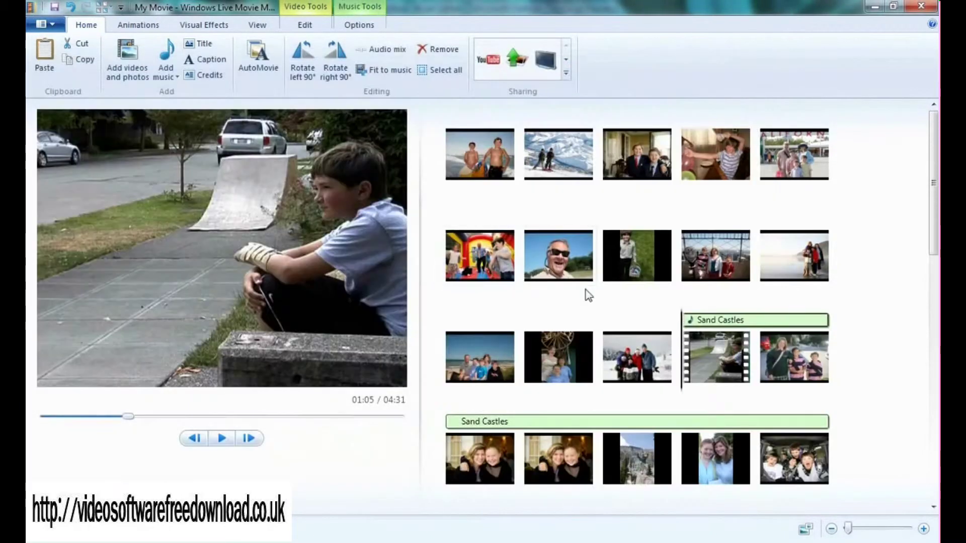
pyautogui.moveTo(696, 323); pyautogui.dragTo(533, 221)
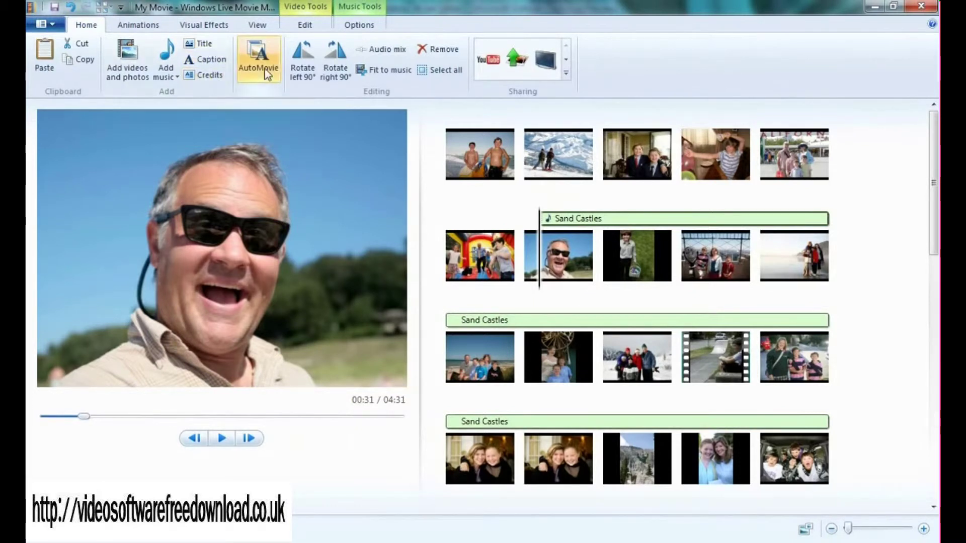
# Delete the Sand Castles track, then let AutoMovie rebuild the movie with Sand Castles and a My Movie title
pyautogui.moveTo(566, 222); pyautogui.dragTo(473, 126)
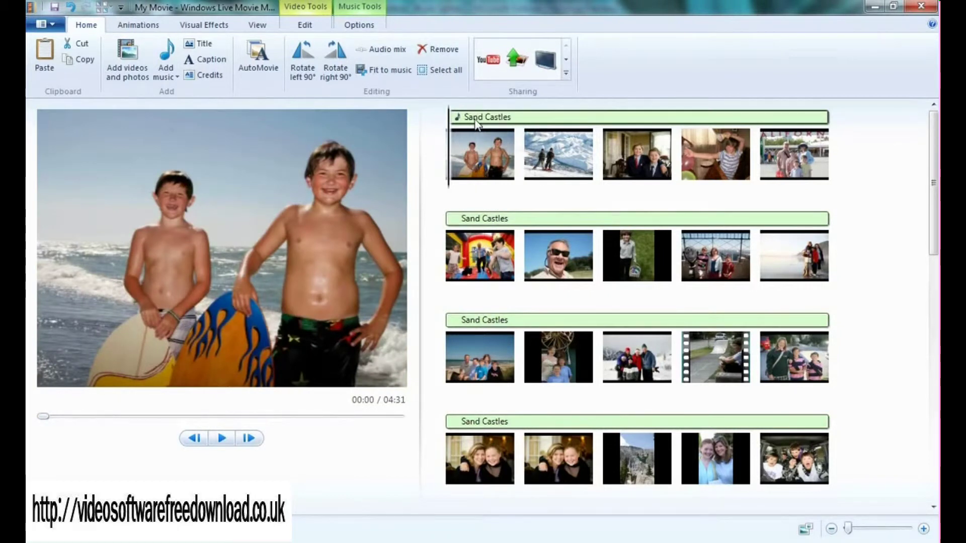
pyautogui.press('Delete')
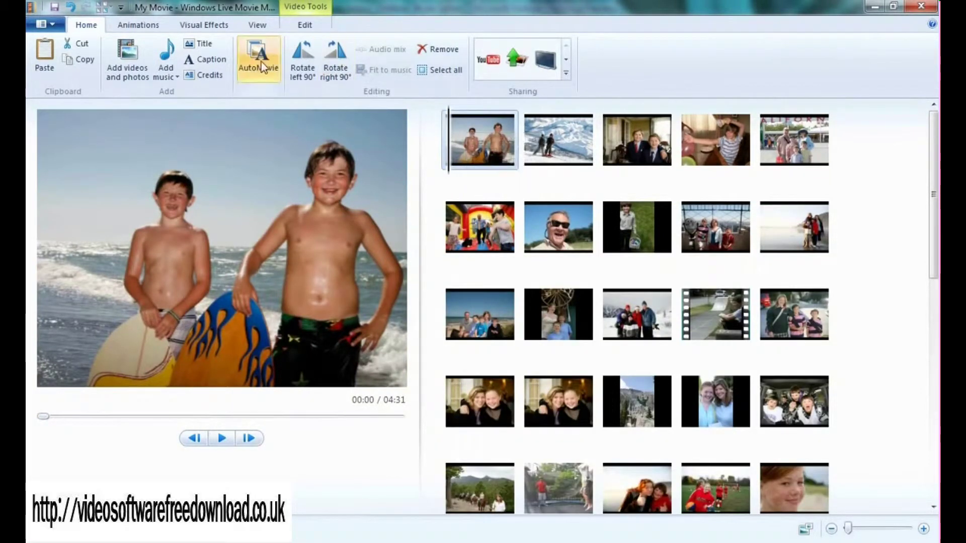
pyautogui.click(261, 62)
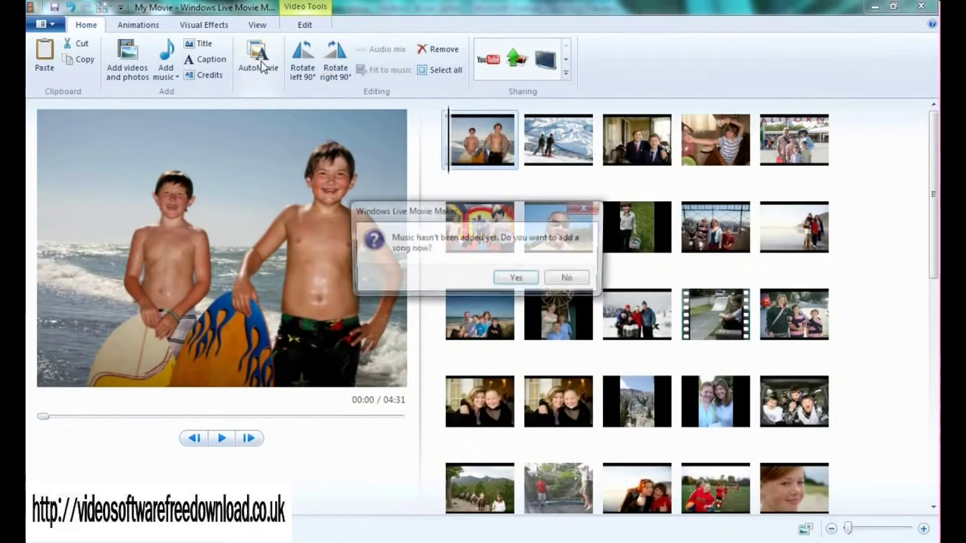
pyautogui.click(518, 279)
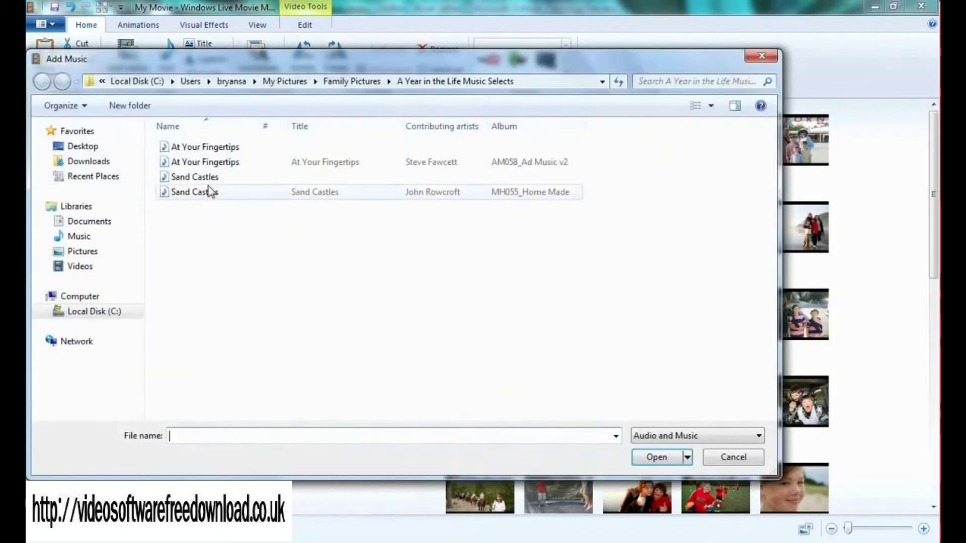
pyautogui.doubleClick(209, 181)
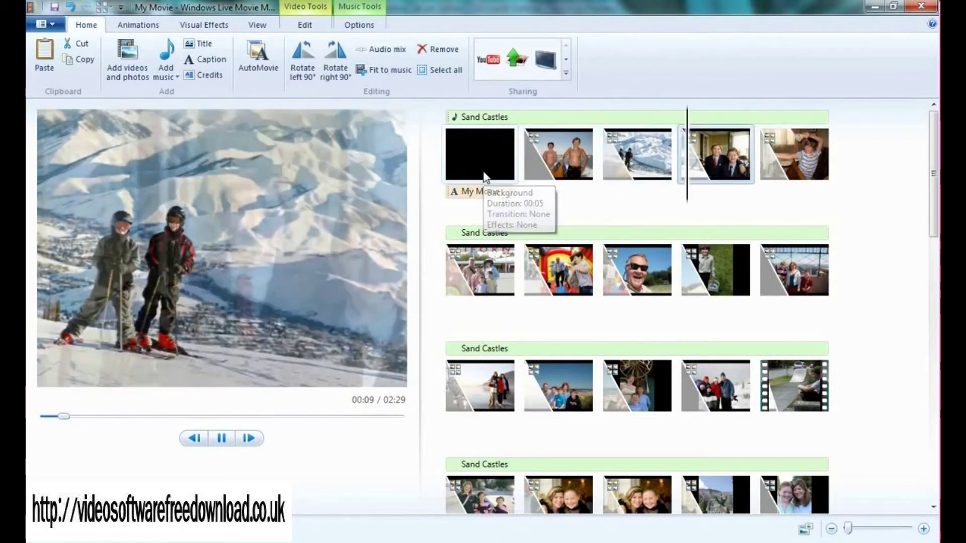
pyautogui.press('space')
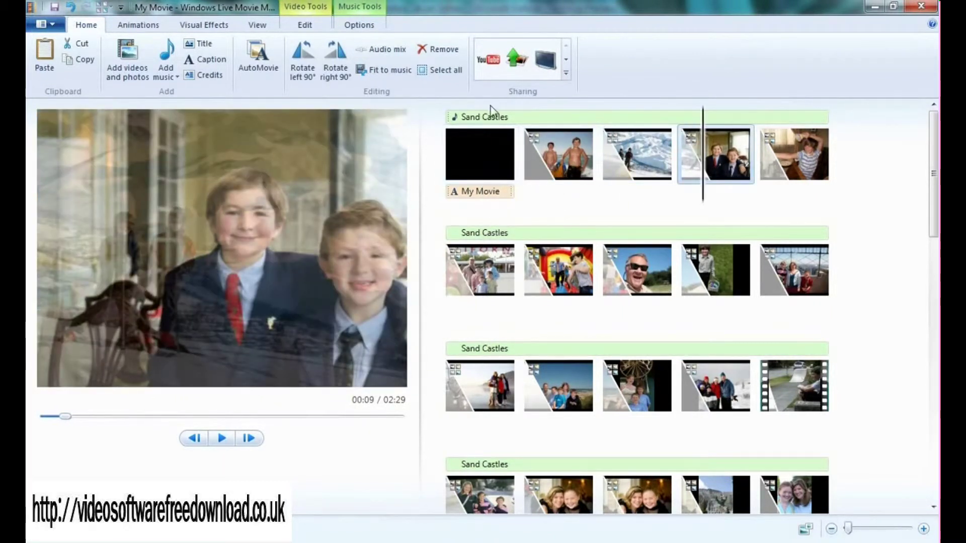
# Nudge the Audio mix slider slightly toward the video's own sound
pyautogui.click(390, 50)
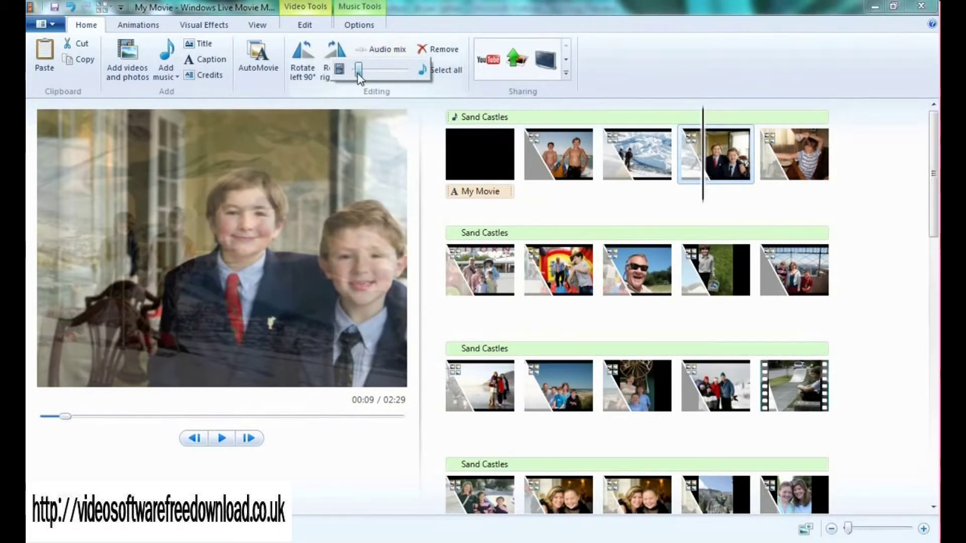
pyautogui.moveTo(358, 73); pyautogui.dragTo(399, 78)
pyautogui.click(433, 26)
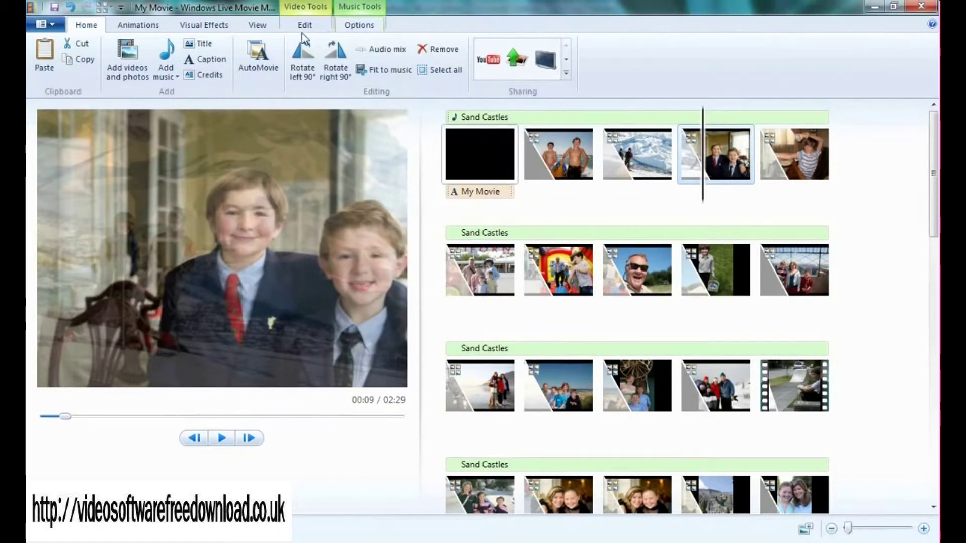
pyautogui.click(158, 27)
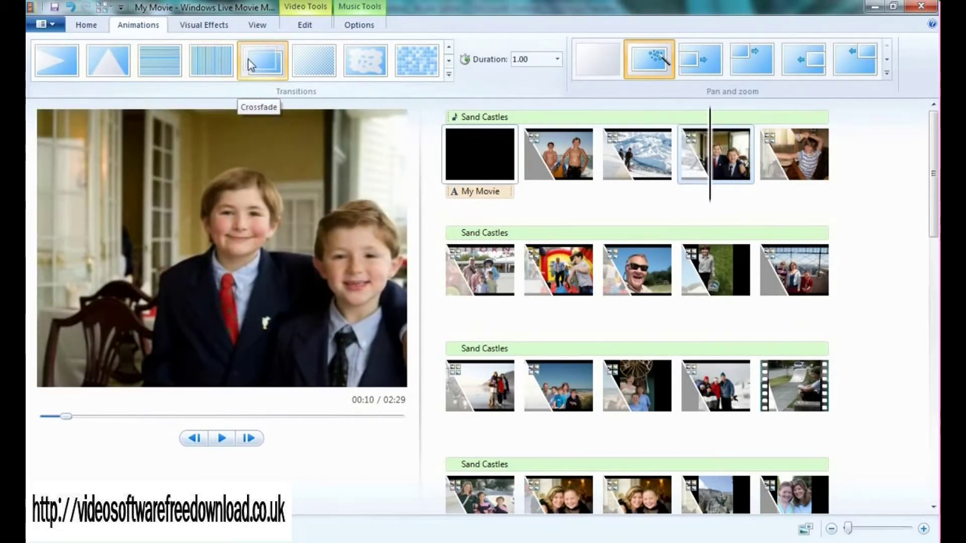
# Bring up the Visual Effects gallery after reviewing the transitions
pyautogui.click(202, 28)
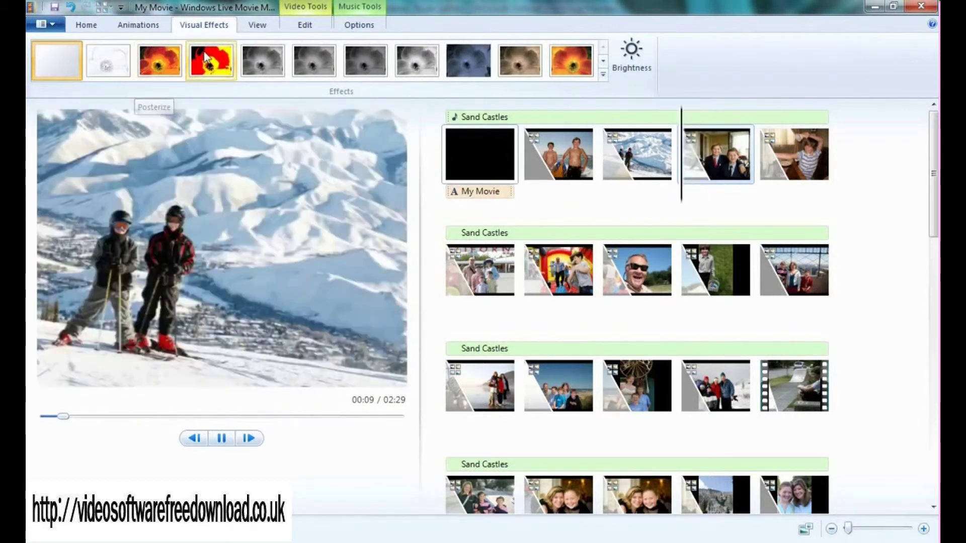
# Cycle storyboard thumbnails through Extra small, Medium and Extra large, ending on Small
pyautogui.click(258, 29)
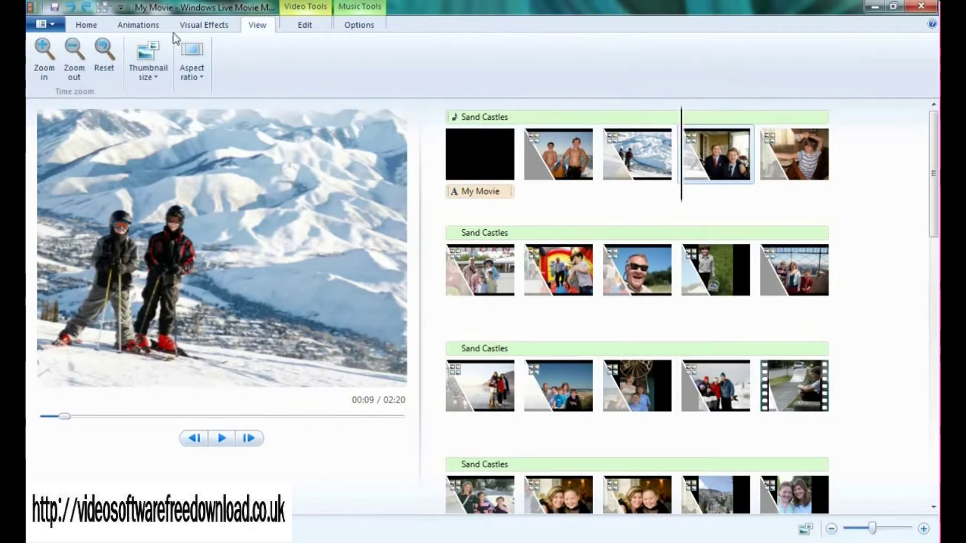
pyautogui.click(154, 53)
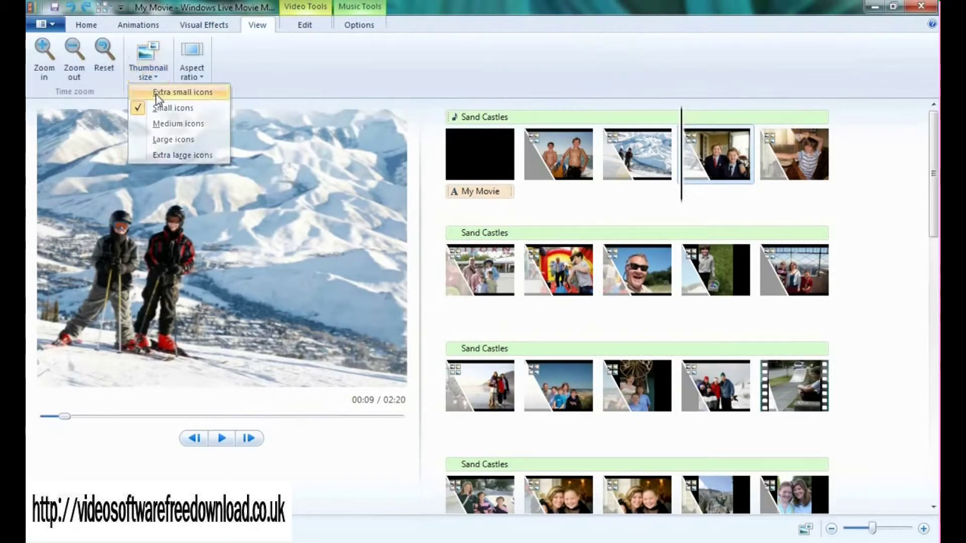
pyautogui.click(158, 96)
pyautogui.click(149, 57)
pyautogui.click(173, 123)
pyautogui.click(148, 58)
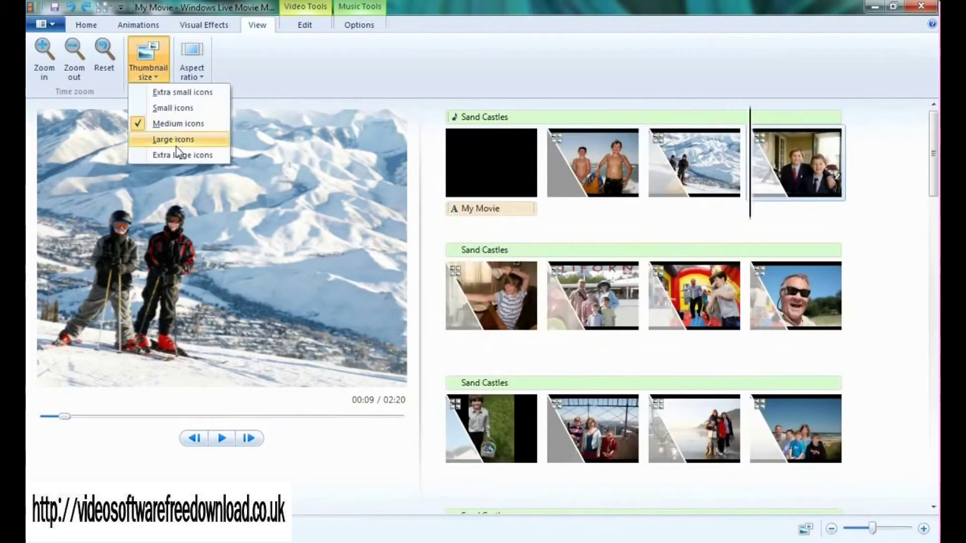
pyautogui.click(175, 154)
pyautogui.click(141, 72)
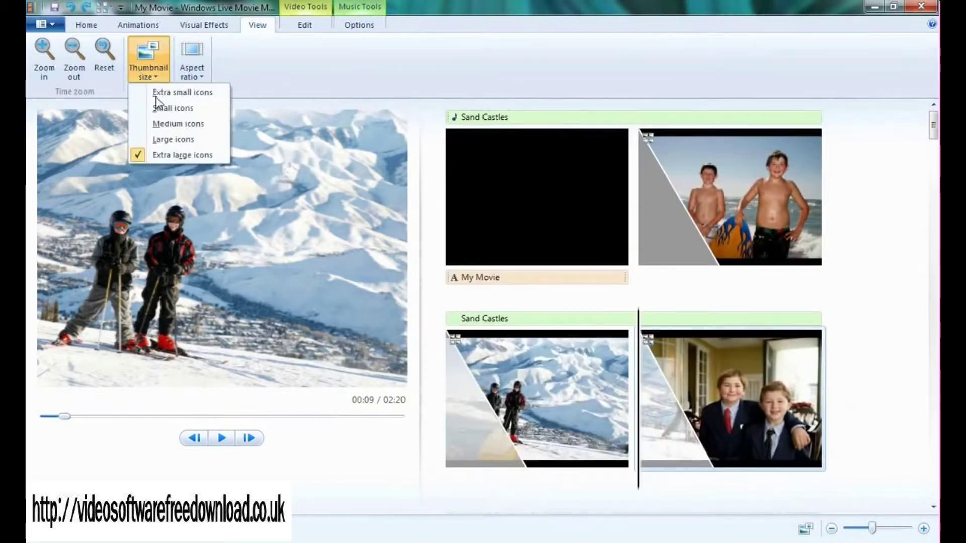
pyautogui.click(158, 107)
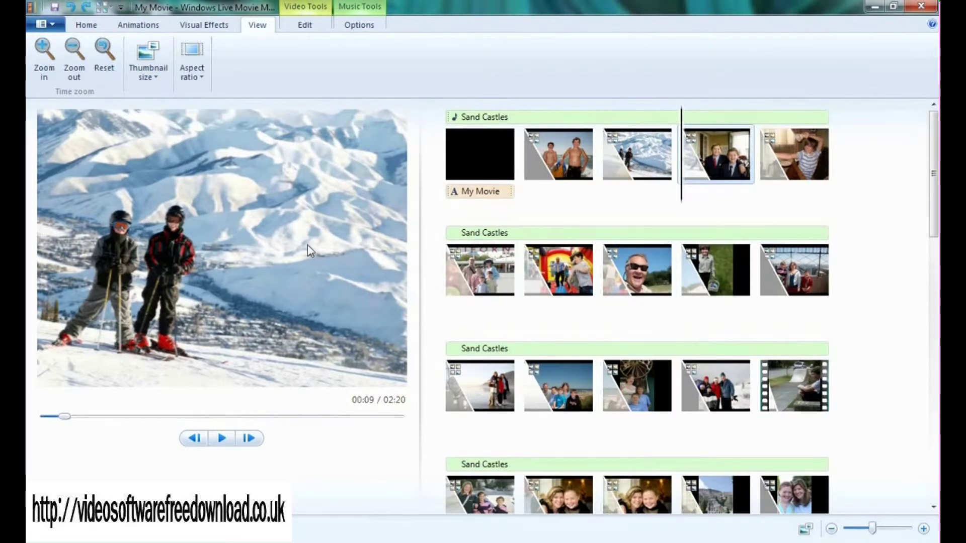
pyautogui.click(203, 74)
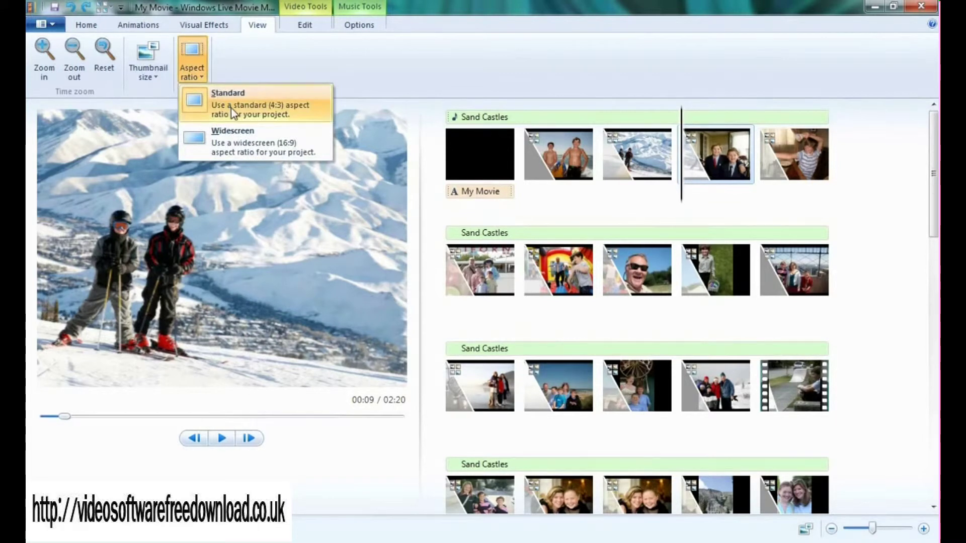
pyautogui.click(227, 127)
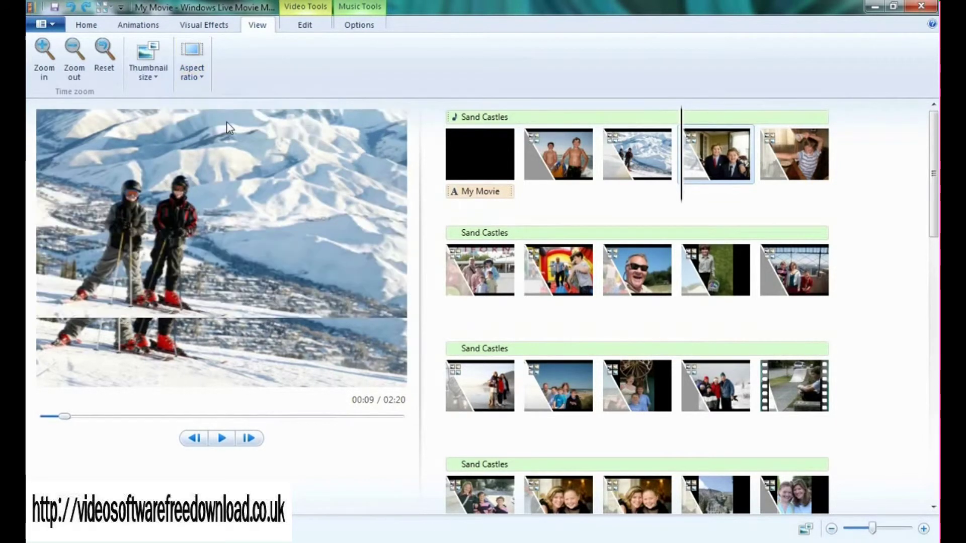
pyautogui.click(192, 60)
pyautogui.click(236, 105)
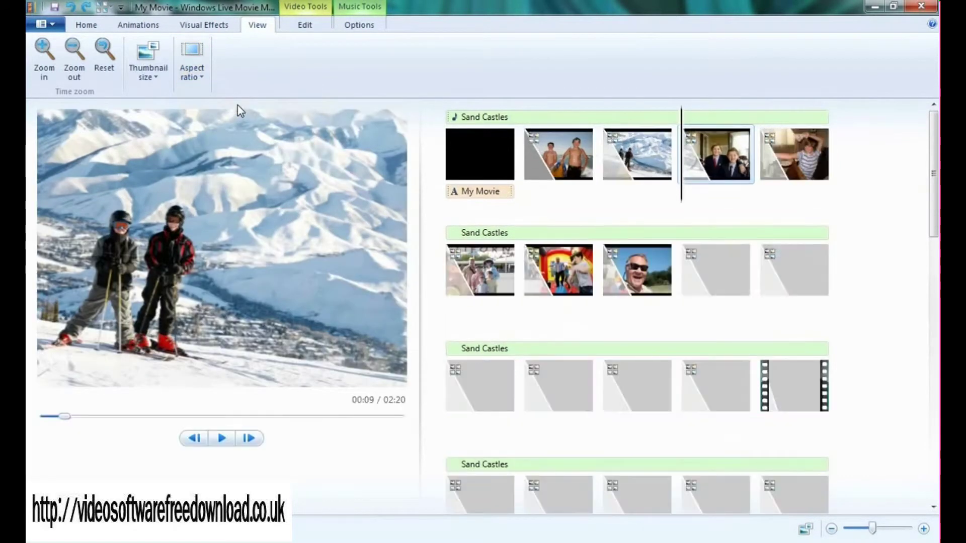
pyautogui.click(324, 7)
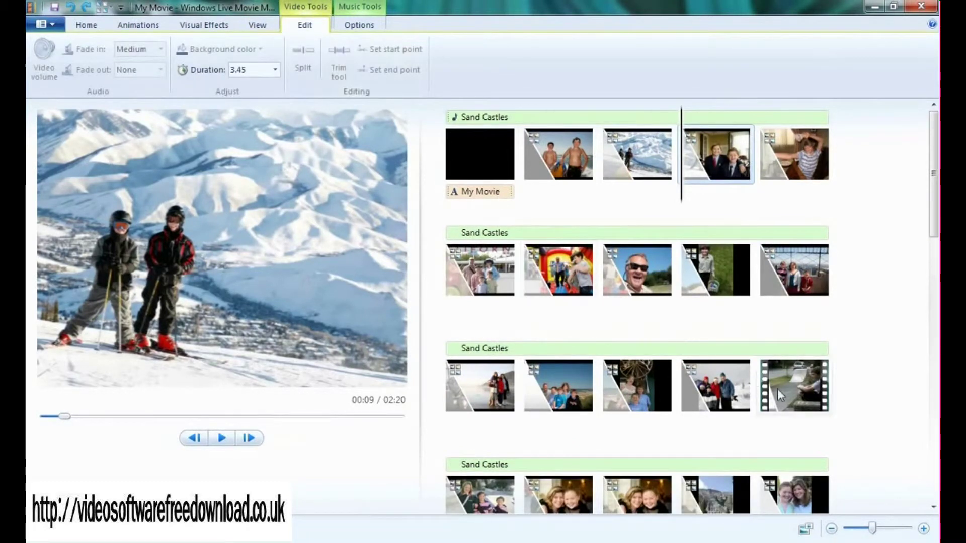
# Trim the third-row Skate clip with its end point at 12.56s, then play it
pyautogui.click(757, 387)
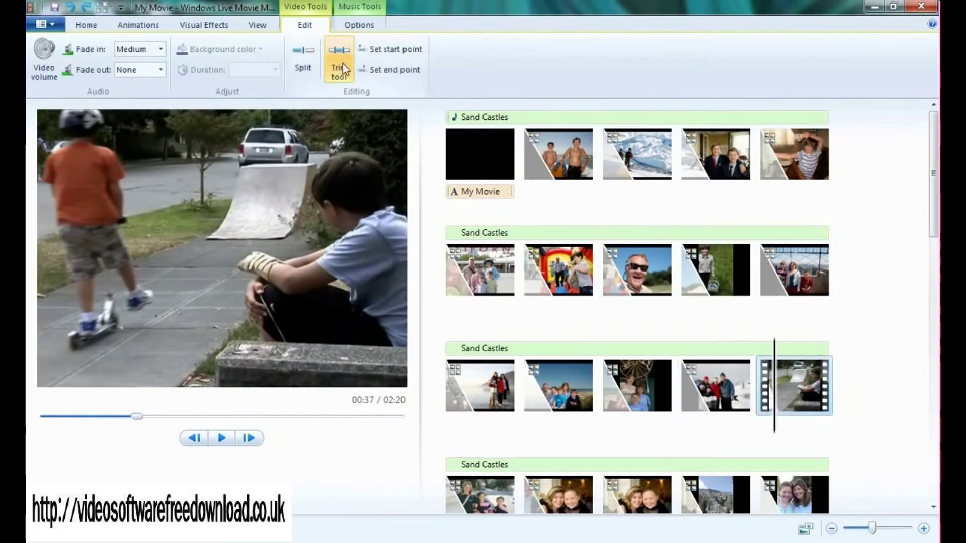
pyautogui.click(342, 69)
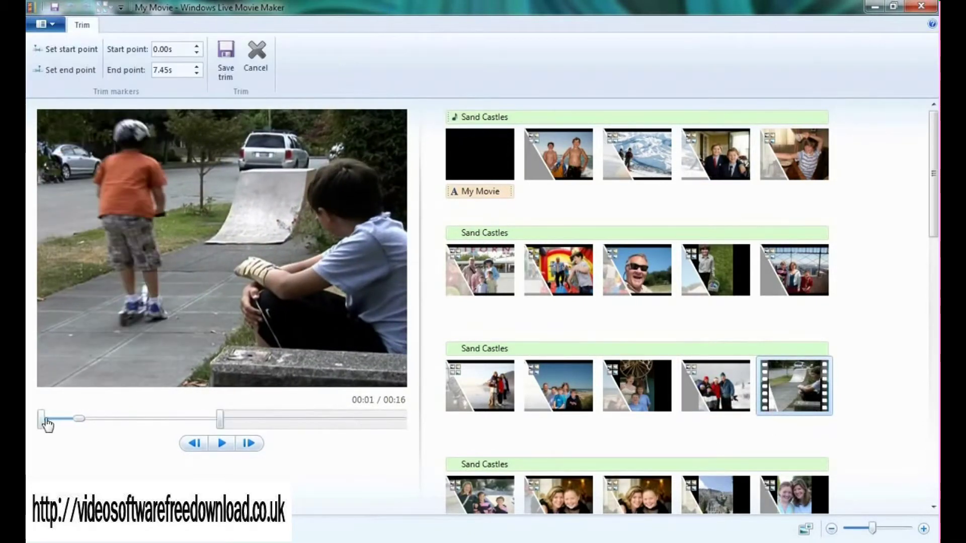
pyautogui.moveTo(46, 422)
pyautogui.mouseDown()
pyautogui.moveTo(150, 422)
pyautogui.moveTo(44, 424)
pyautogui.mouseUp()
pyautogui.moveTo(222, 419); pyautogui.dragTo(328, 419)
pyautogui.click(226, 67)
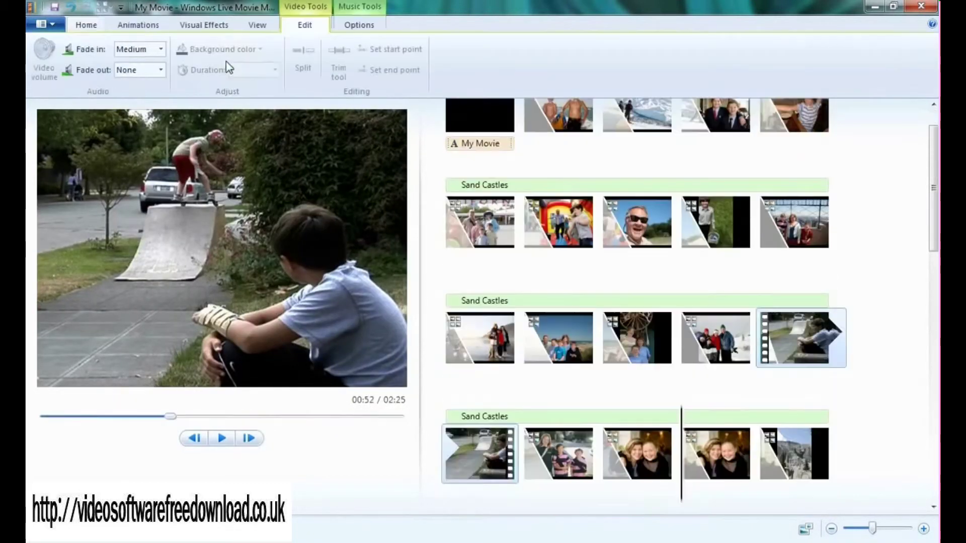
pyautogui.click(778, 346)
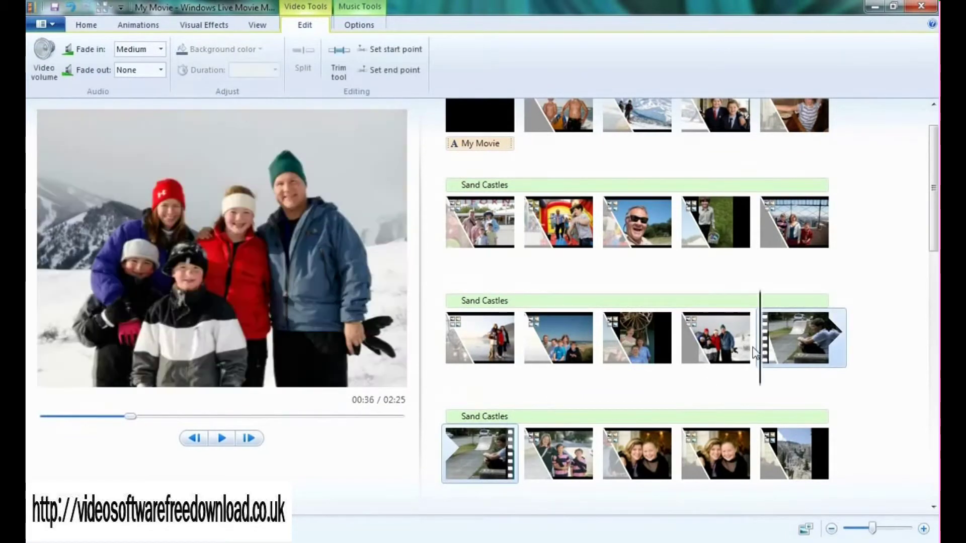
pyautogui.press('space')
pyautogui.click(346, 75)
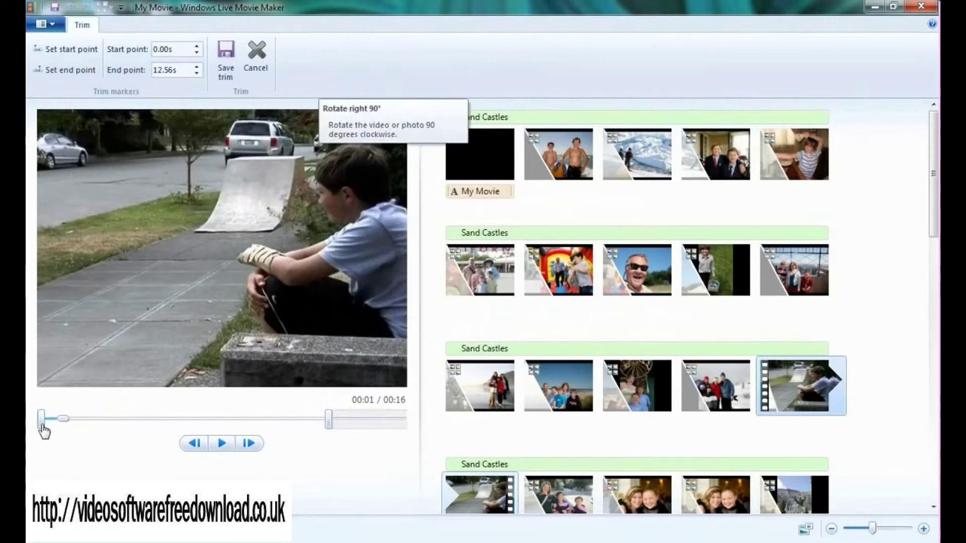
# Move the clip's start point to 8.33s, save the trim, and play the movie
pyautogui.moveTo(41, 420); pyautogui.dragTo(186, 428)
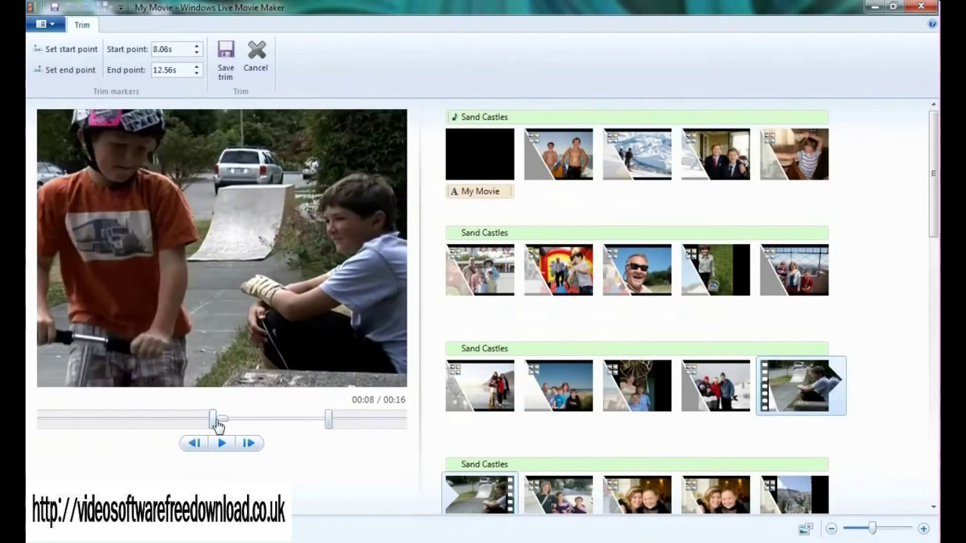
pyautogui.moveTo(218, 426); pyautogui.dragTo(224, 425)
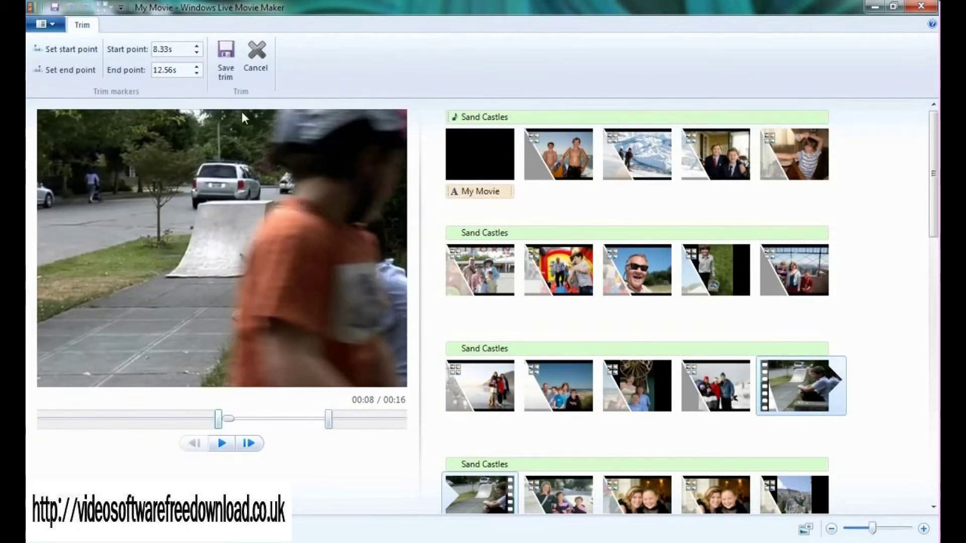
pyautogui.click(230, 74)
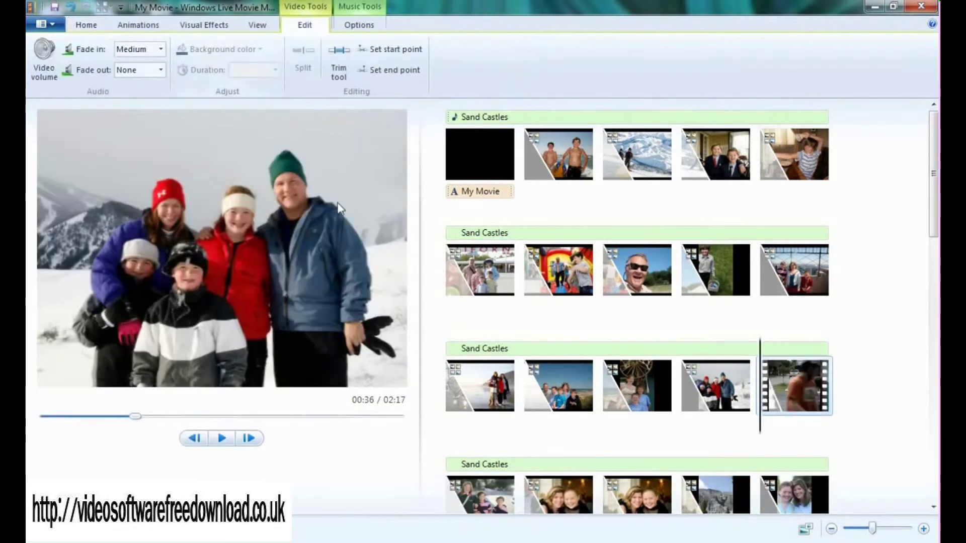
pyautogui.press('space')
pyautogui.press('space')
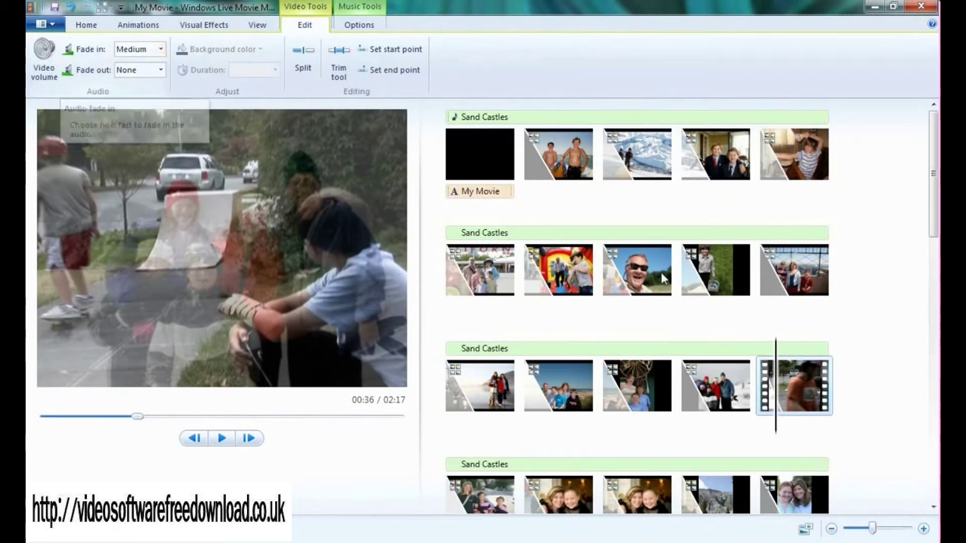
# Leave the Skate clip's audio fade-in at Medium and bring up the Sand Castles music options
pyautogui.click(160, 49)
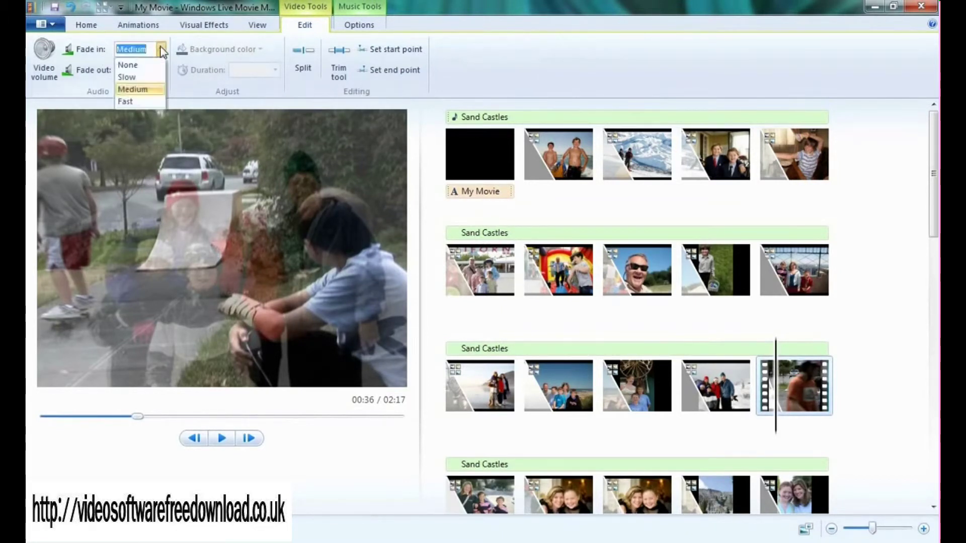
pyautogui.click(143, 86)
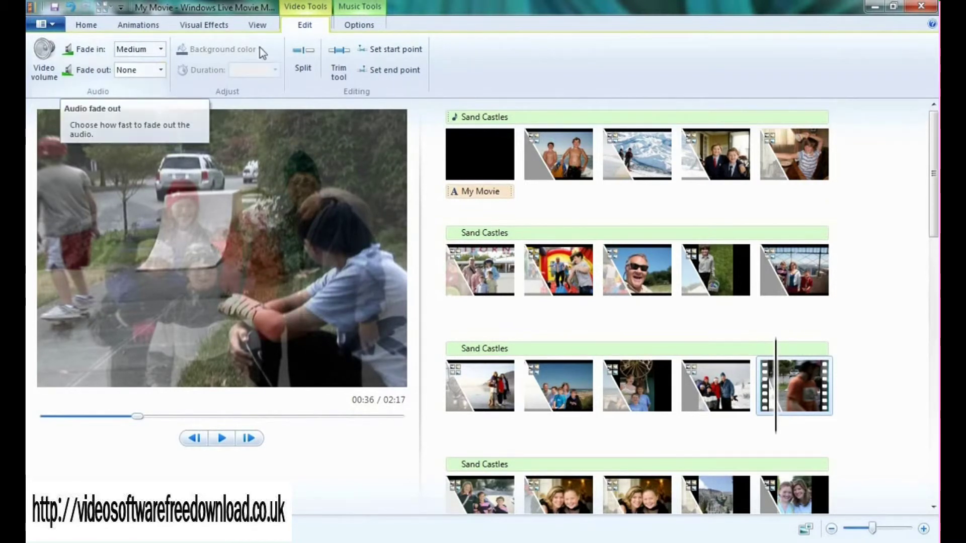
pyautogui.click(354, 10)
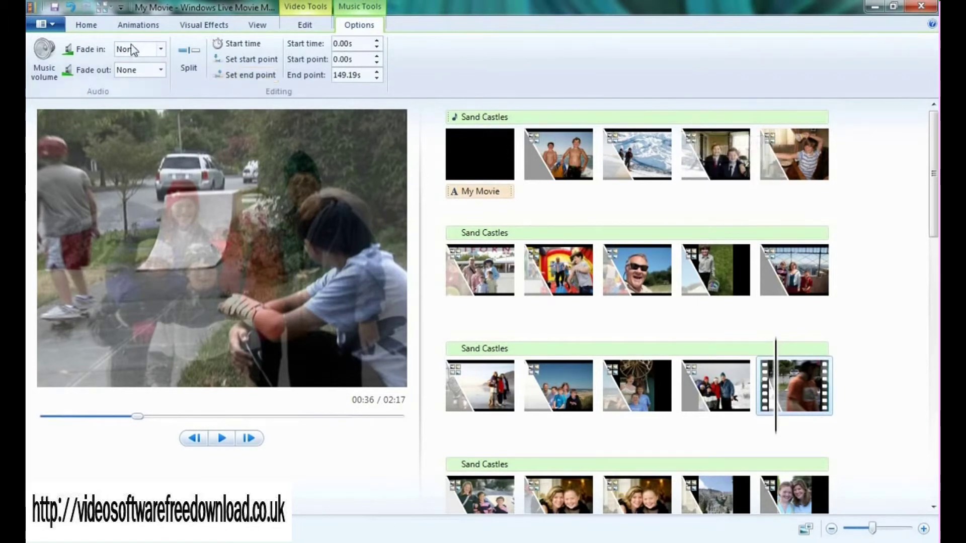
# Leave the Sand Castles music fade-in and fade-out both at None
pyautogui.click(160, 49)
pyautogui.click(160, 49)
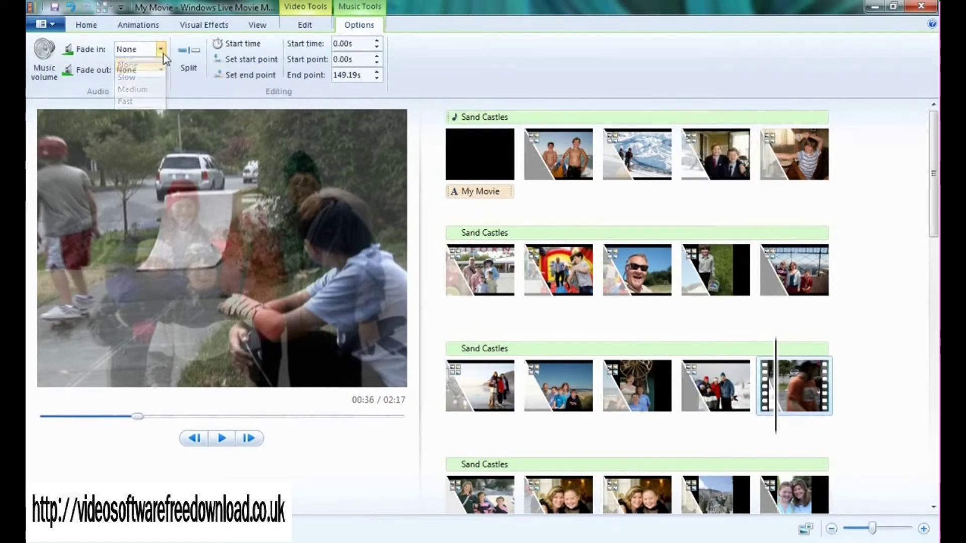
pyautogui.click(160, 69)
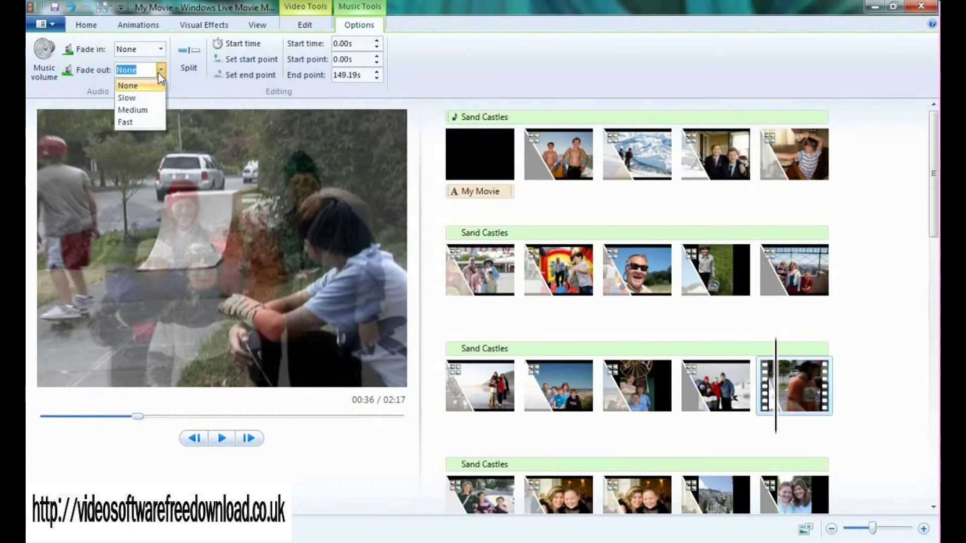
pyautogui.click(128, 85)
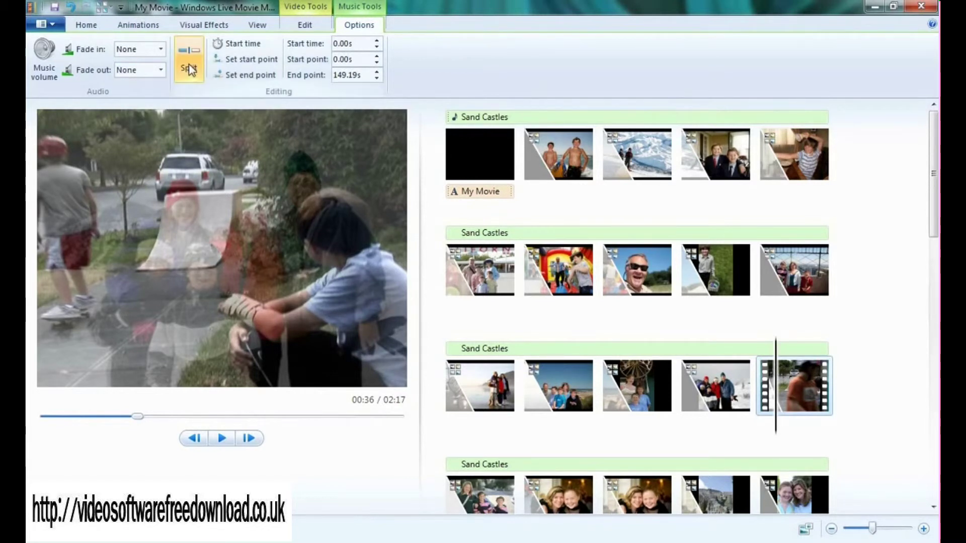
# Split Sand Castles at the bounce-castle photo (18.36s) and move its second part to 46.13s
pyautogui.click(613, 277)
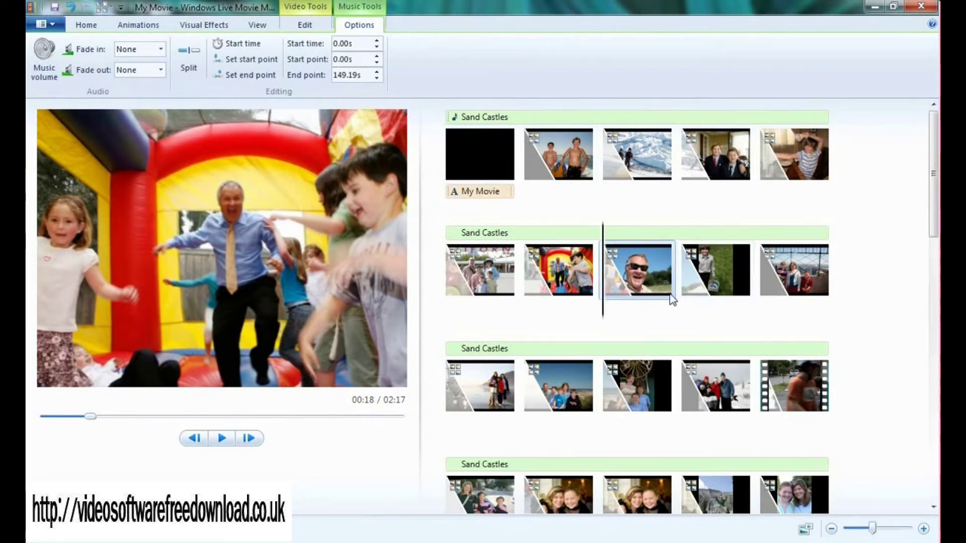
pyautogui.click(194, 76)
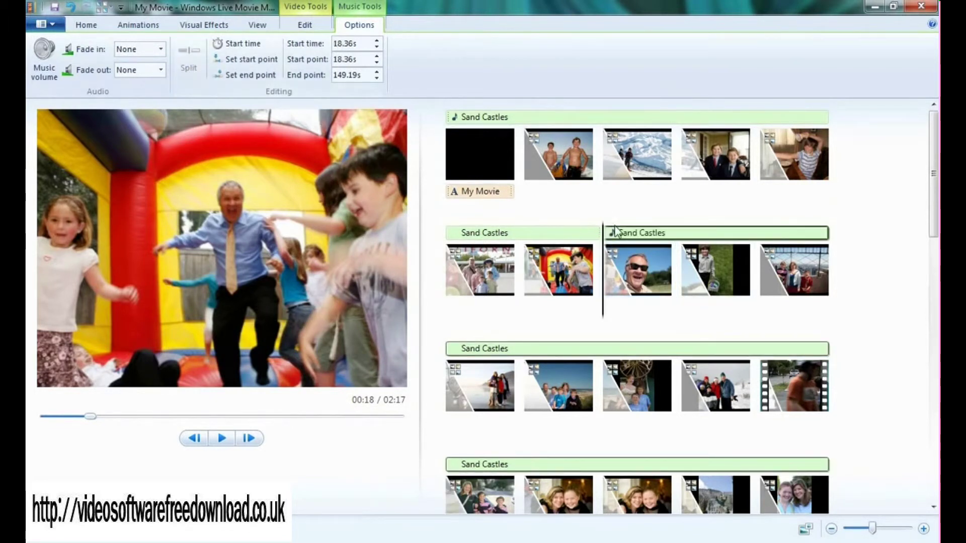
pyautogui.moveTo(618, 235); pyautogui.dragTo(709, 426)
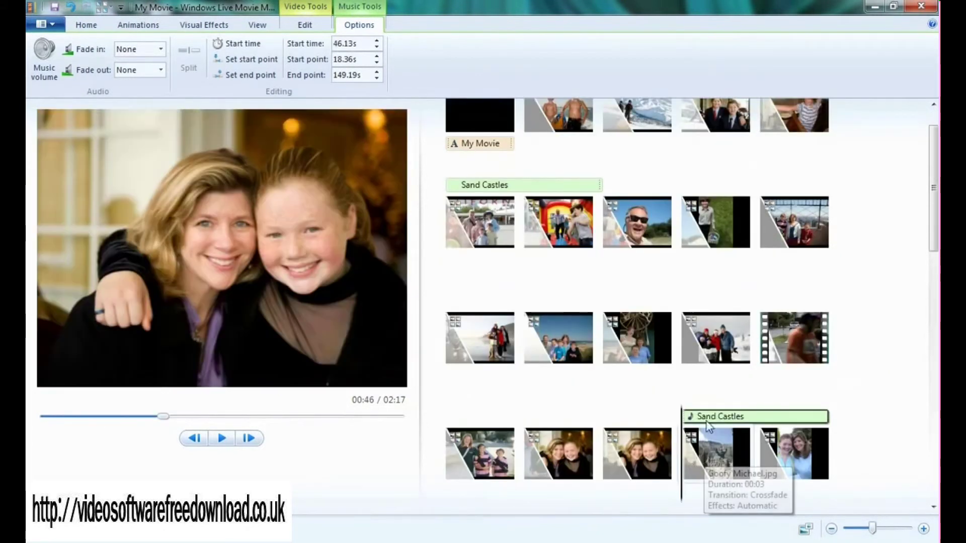
pyautogui.click(606, 206)
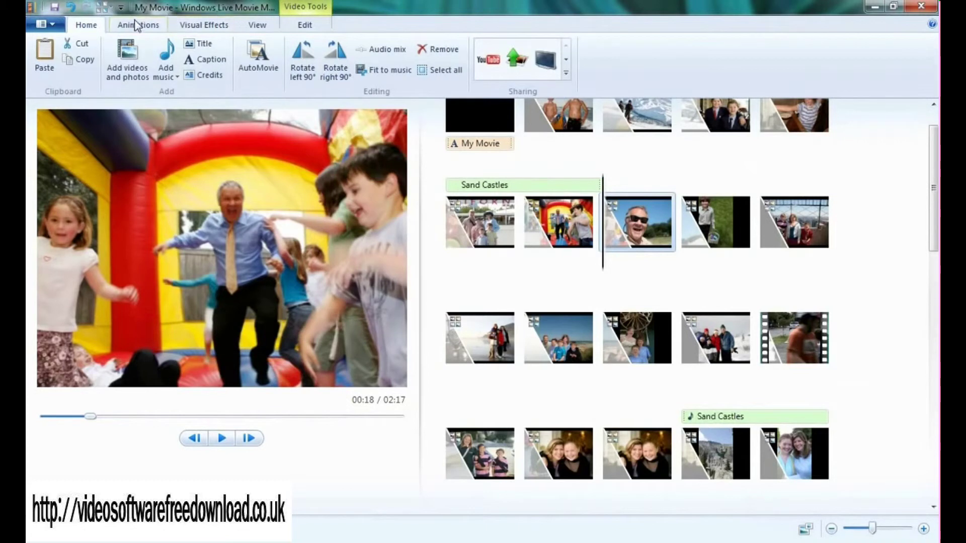
# Add At Your Fingertips as a new music track starting at 18.36 s, at the Daddy.jpg photo
pyautogui.click(164, 79)
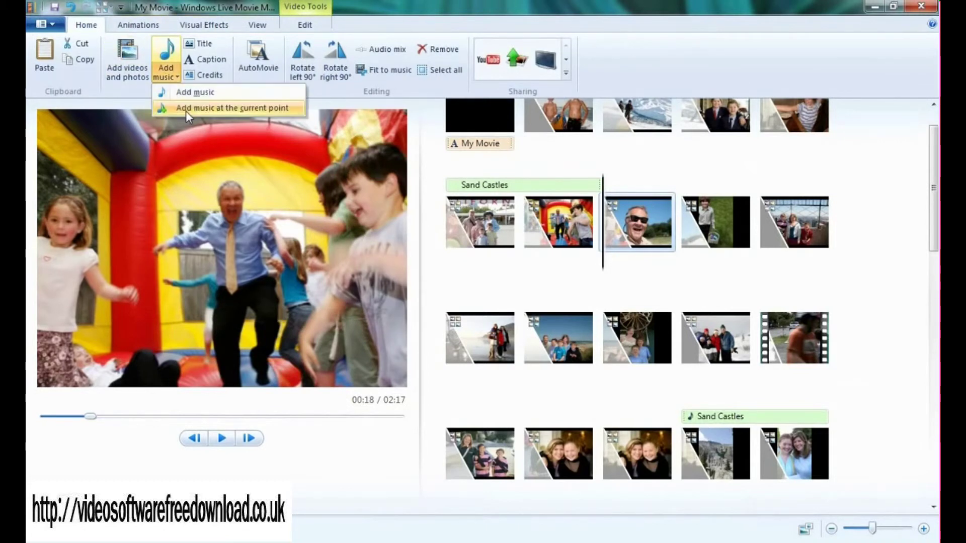
pyautogui.click(185, 110)
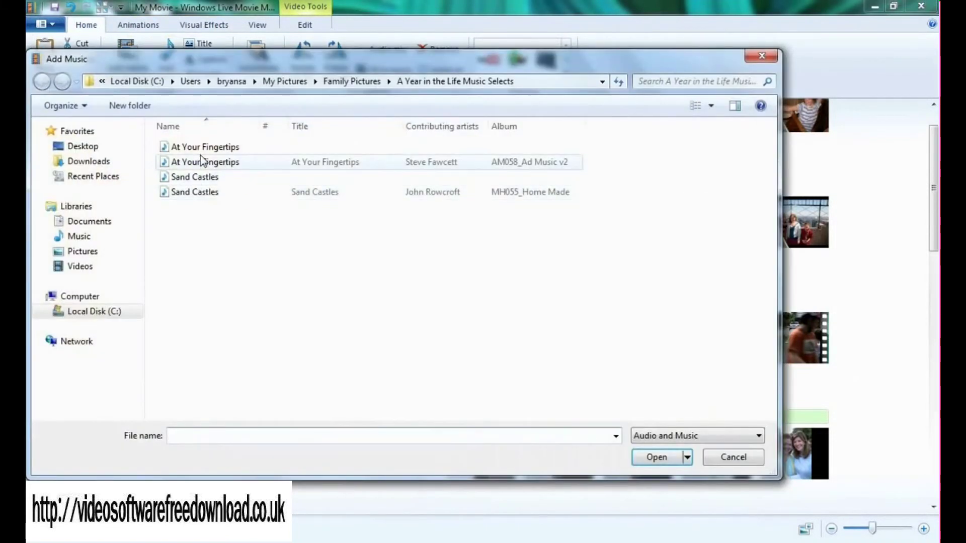
pyautogui.doubleClick(201, 153)
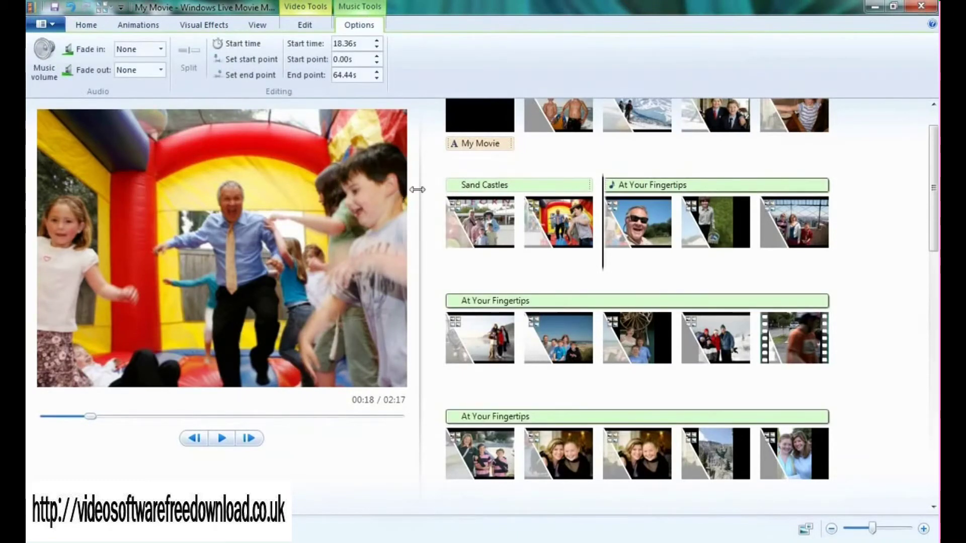
# Show the Save movie submenu with its High-definition (1080p), DVD and e-mail choices
pyautogui.click(87, 25)
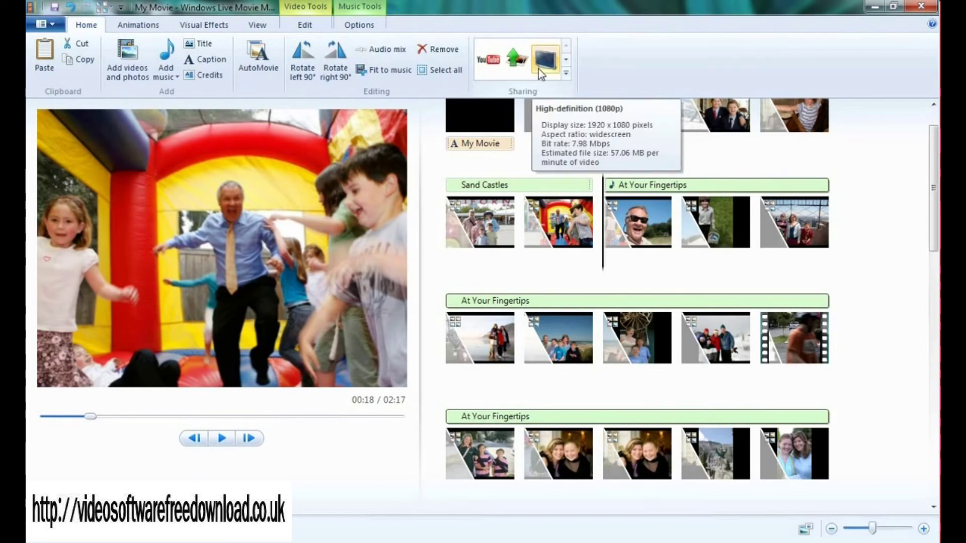
pyautogui.click(45, 24)
pyautogui.moveTo(100, 209)
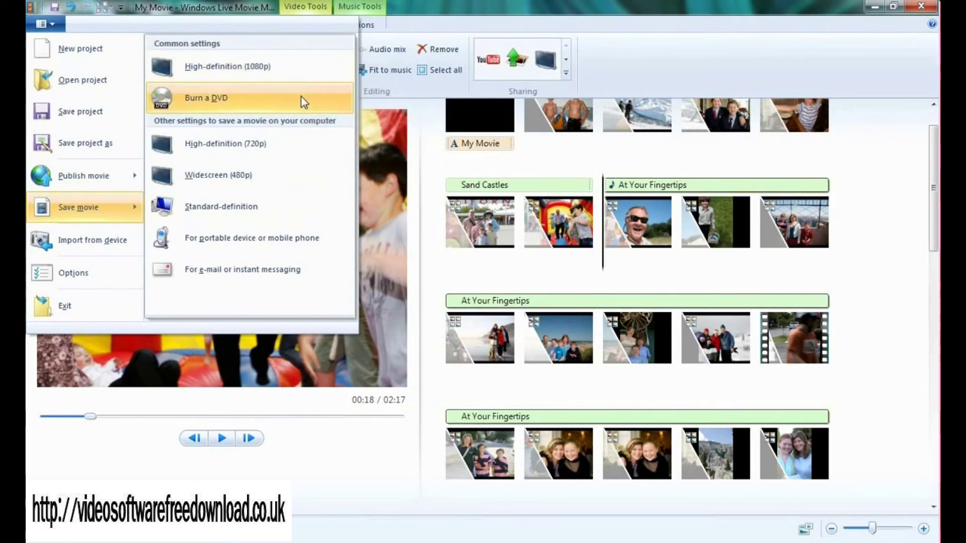
# Review the Burn a DVD, Standard-definition and e-mail save options, then dismiss the menu without saving
pyautogui.moveTo(302, 97)
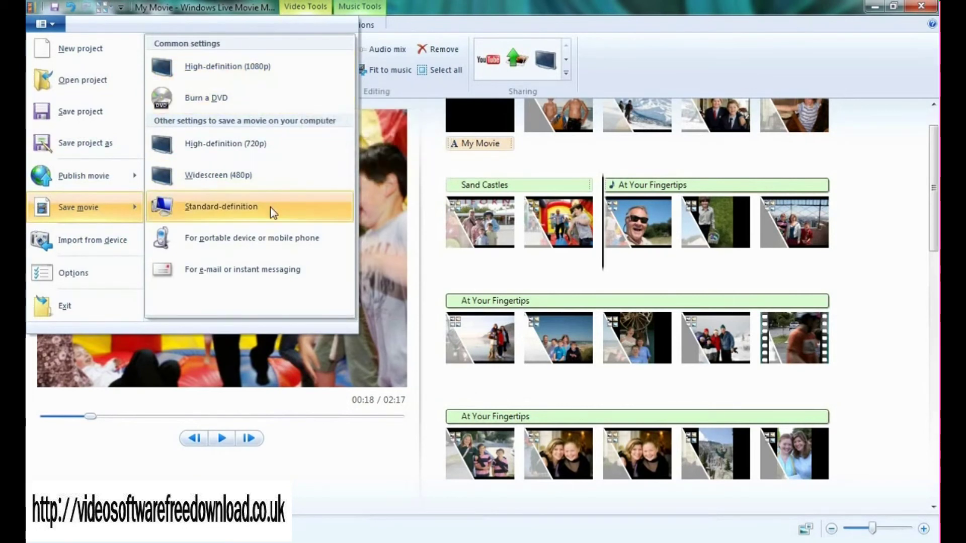
pyautogui.moveTo(334, 253)
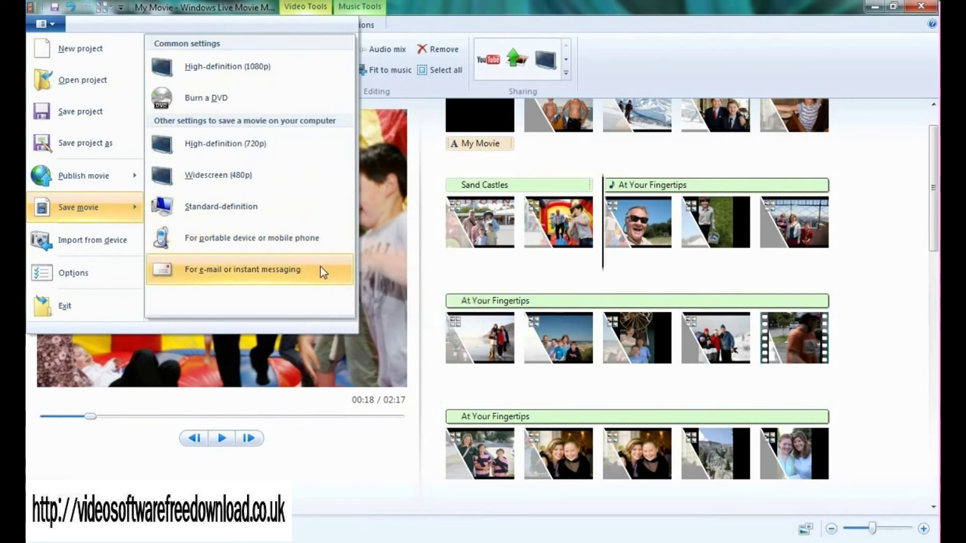
pyautogui.moveTo(323, 272)
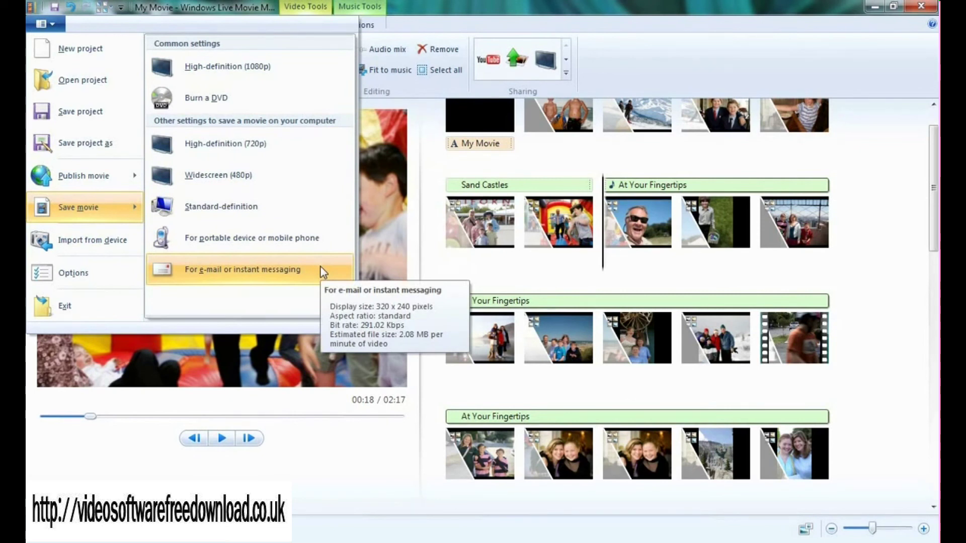
pyautogui.click(431, 270)
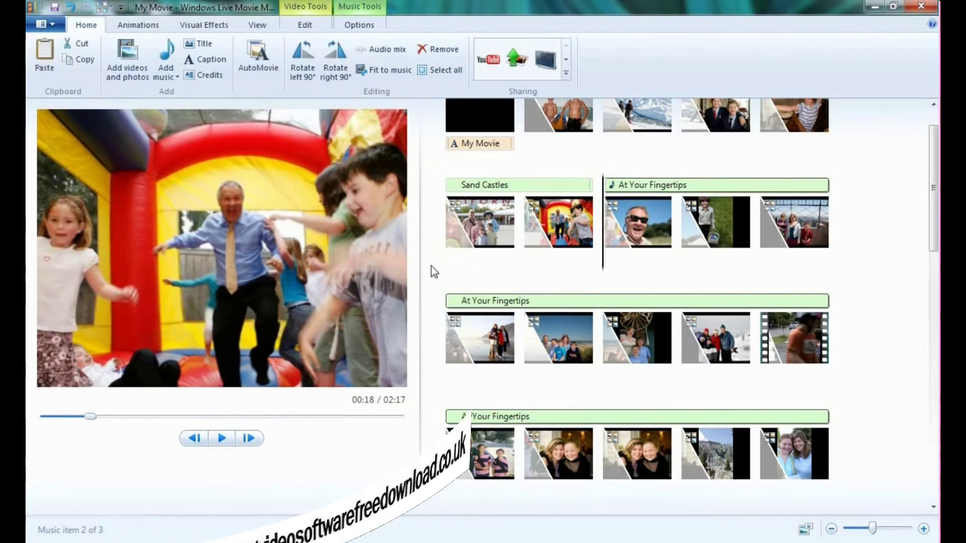